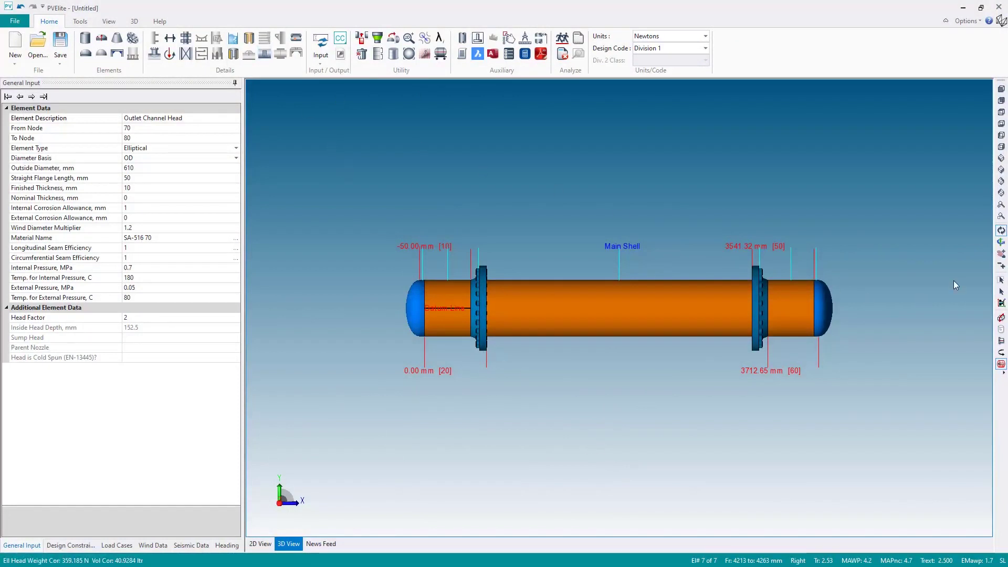
Switch the 3D view to select mode and pick the left inlet channel body flange
left_click(1001, 292)
left_click(480, 314)
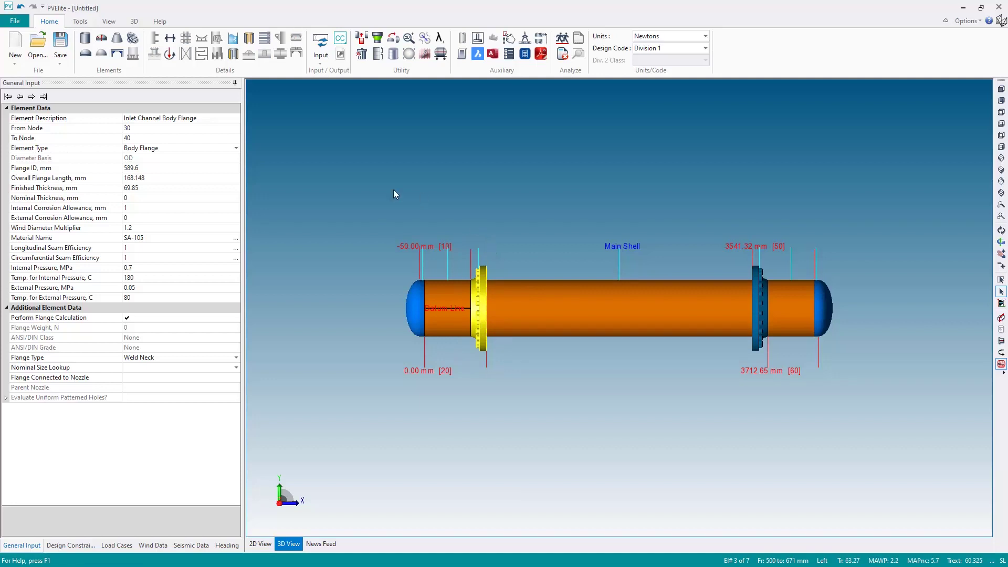
Open the flange's tubesheet input and look over its properties, tube and expansion joint pages
left_click(265, 43)
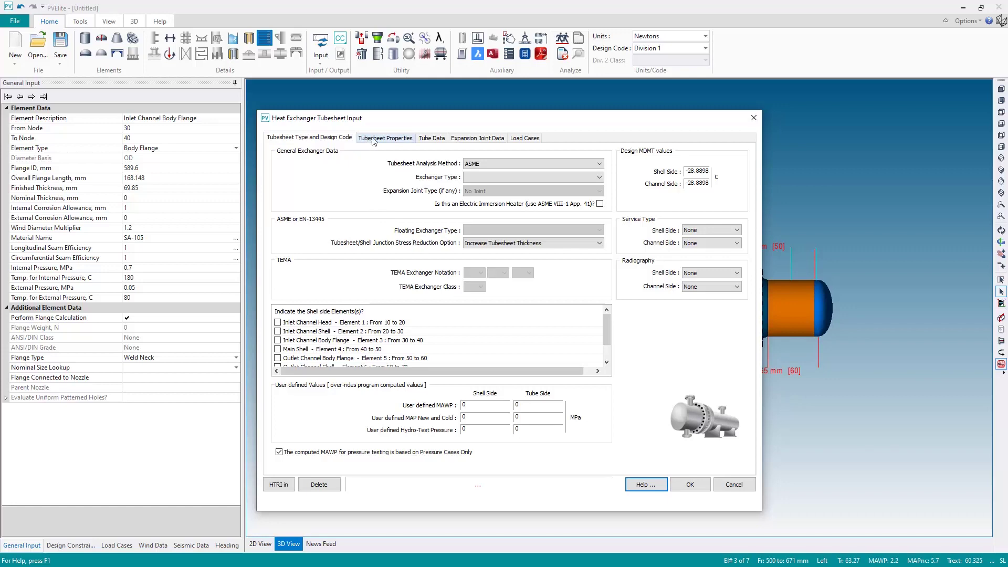
left_click(370, 138)
left_click(432, 138)
left_click(476, 138)
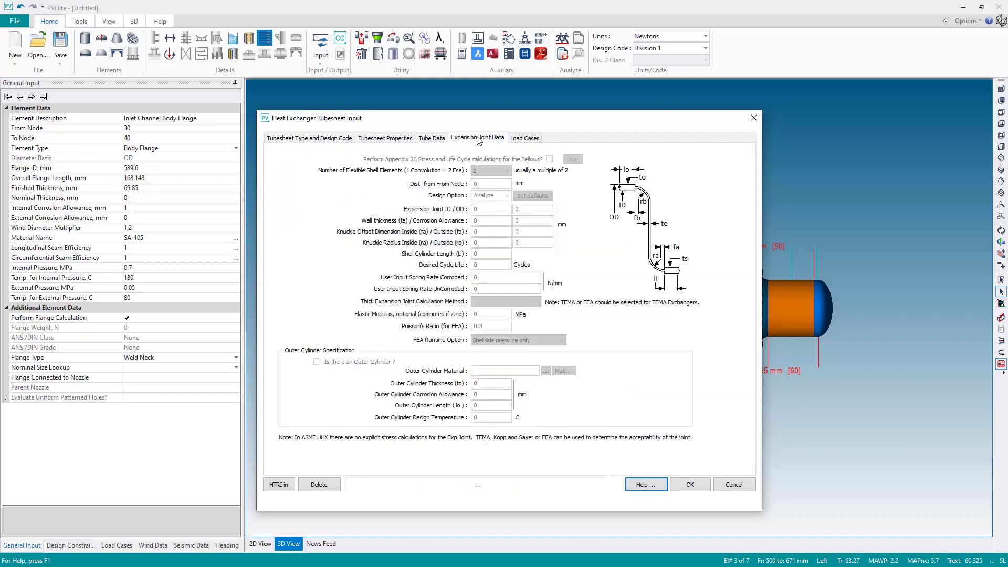
left_click(310, 137)
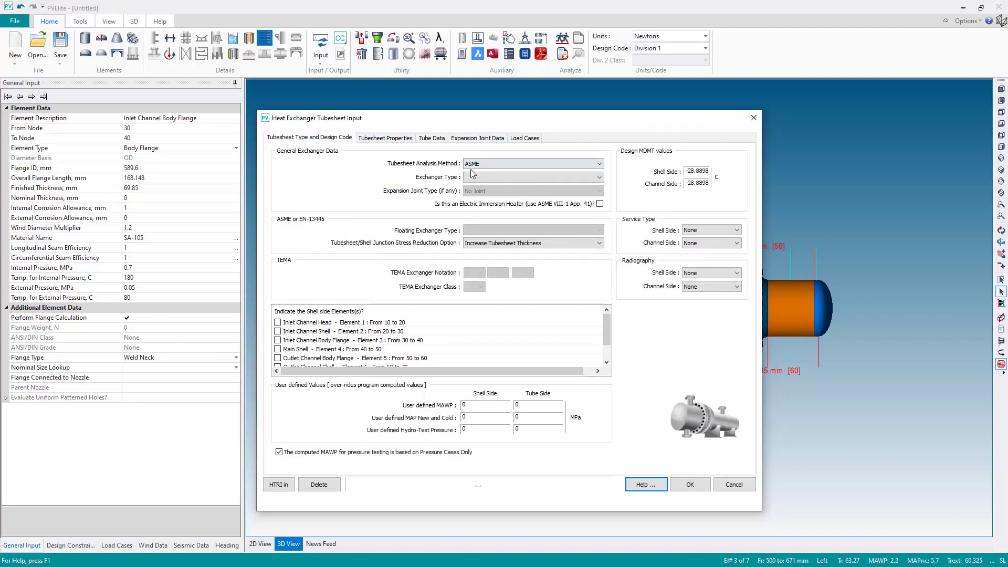
Set the exchanger type to Fixed and the stress reduction option to None
left_click(578, 178)
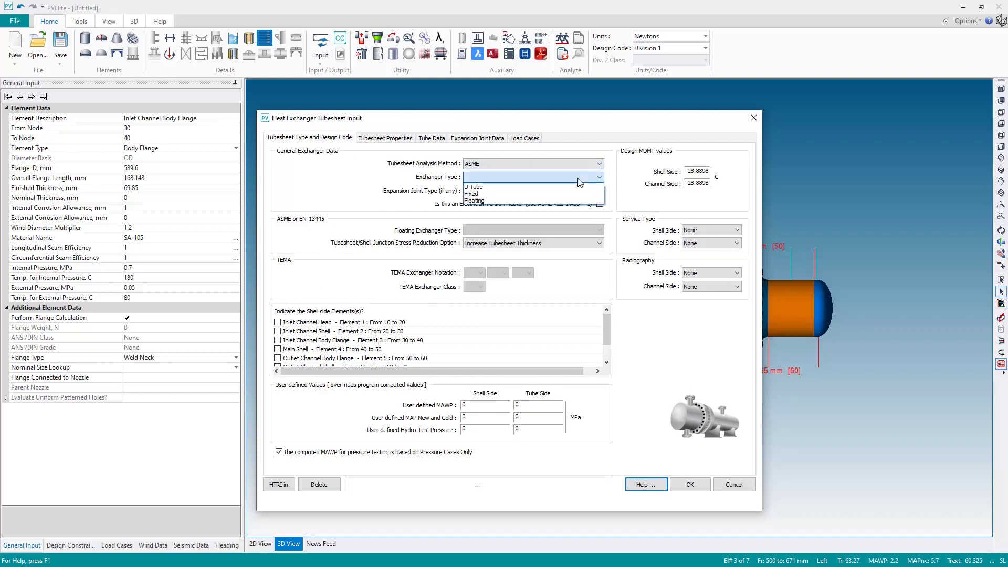
left_click(503, 194)
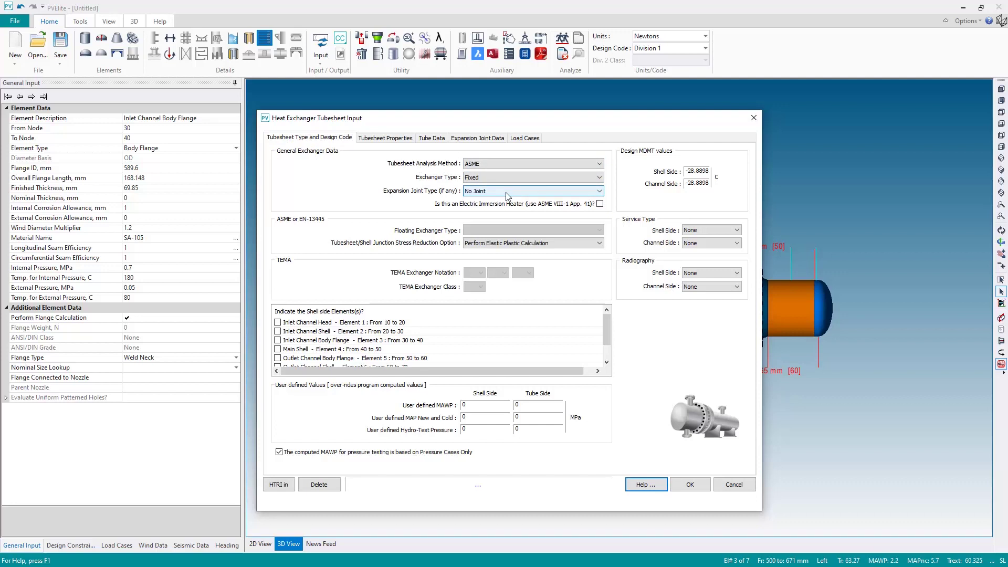
left_click(540, 242)
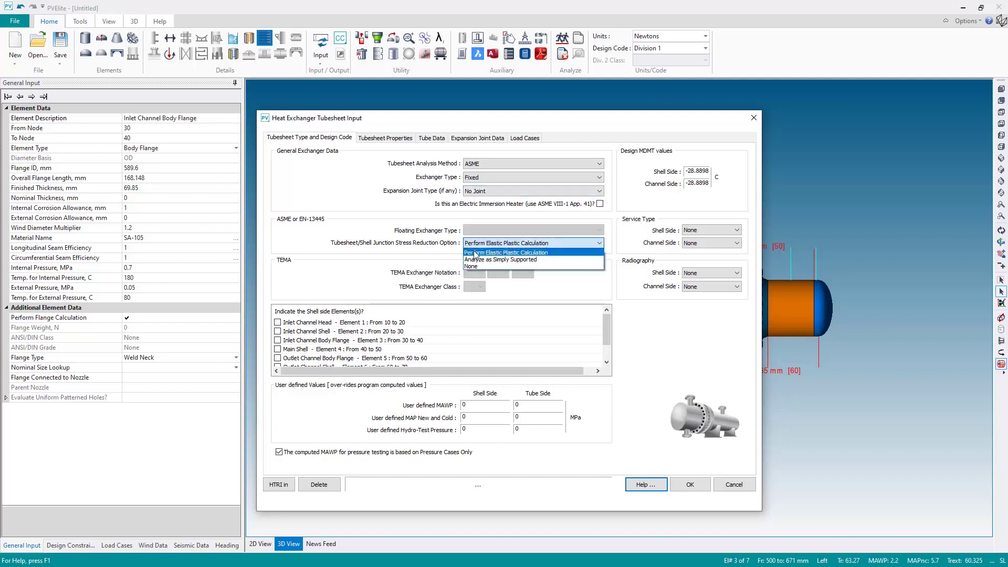
left_click(555, 266)
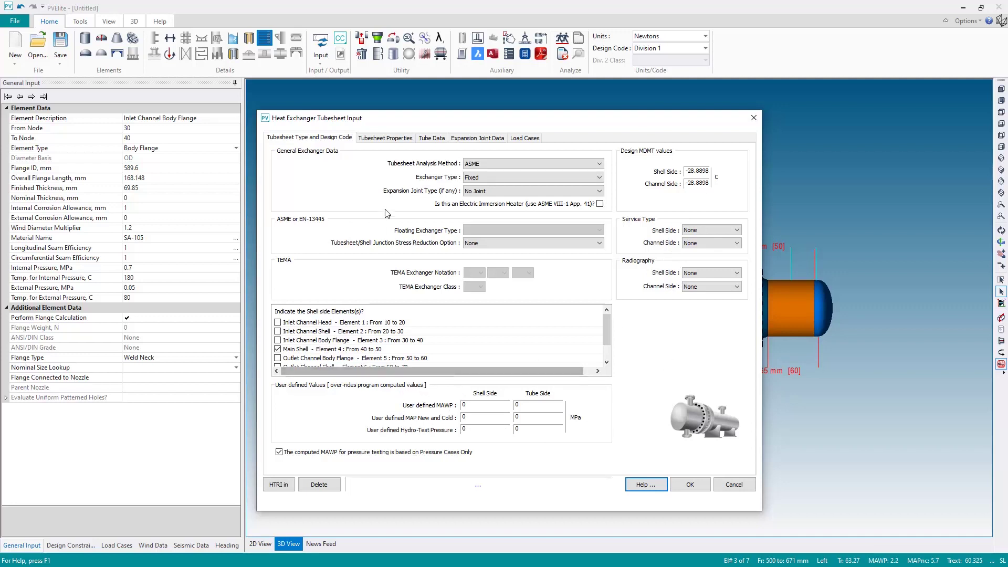
Describe the tubesheet as TS1 and choose 'b Fixed Tubesheets, shell integral, extended as flange'
left_click(386, 139)
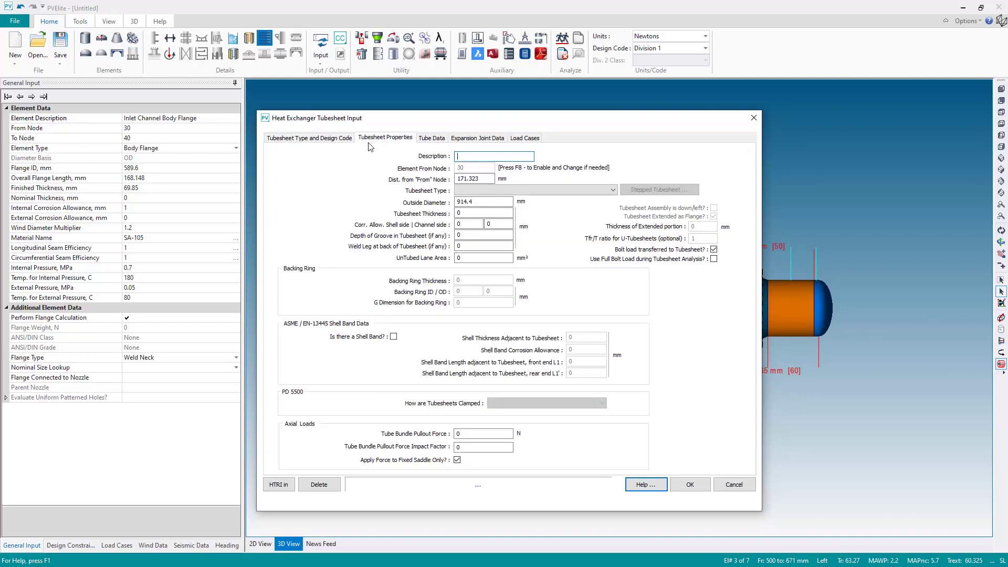
type("TS1")
left_click_drag(484, 179, 438, 183)
left_click(491, 177)
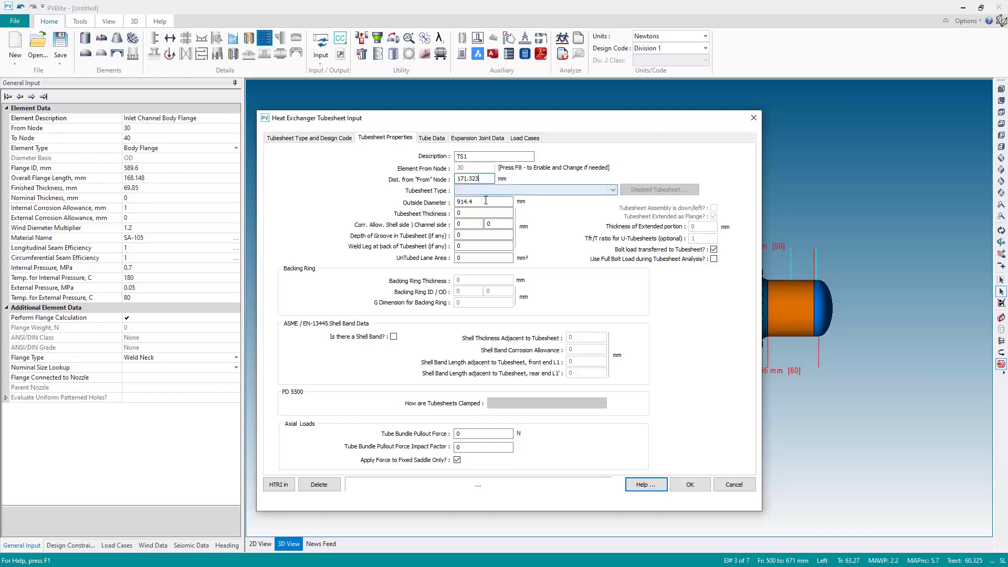
left_click(603, 190)
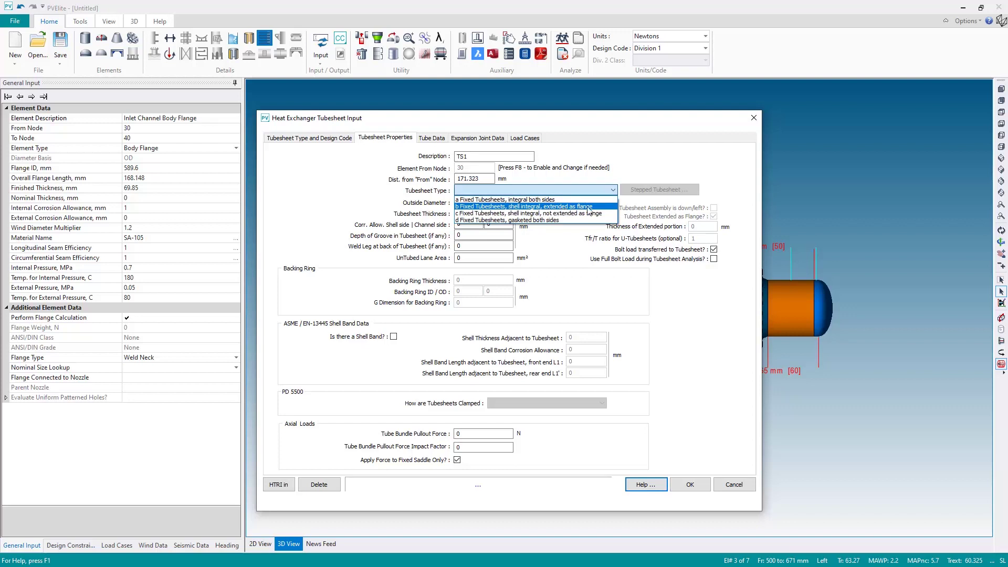
left_click(588, 208)
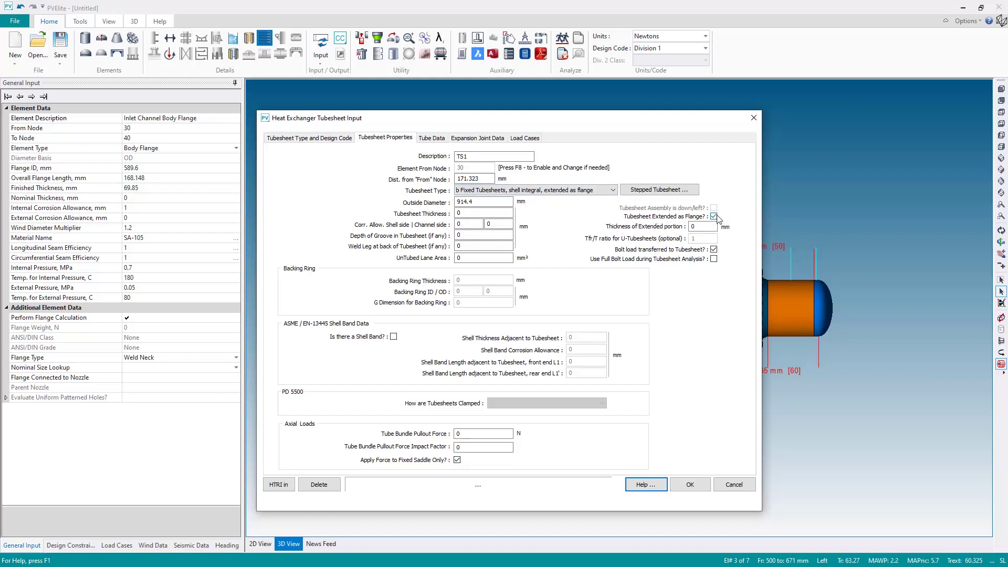
Enter 65 mm extended portion thickness and 70 mm tubesheet thickness, dismissing the expanded depth reminder
left_click(700, 226)
double_click(700, 226)
type("65")
left_click(462, 214)
type("70")
key("Tab")
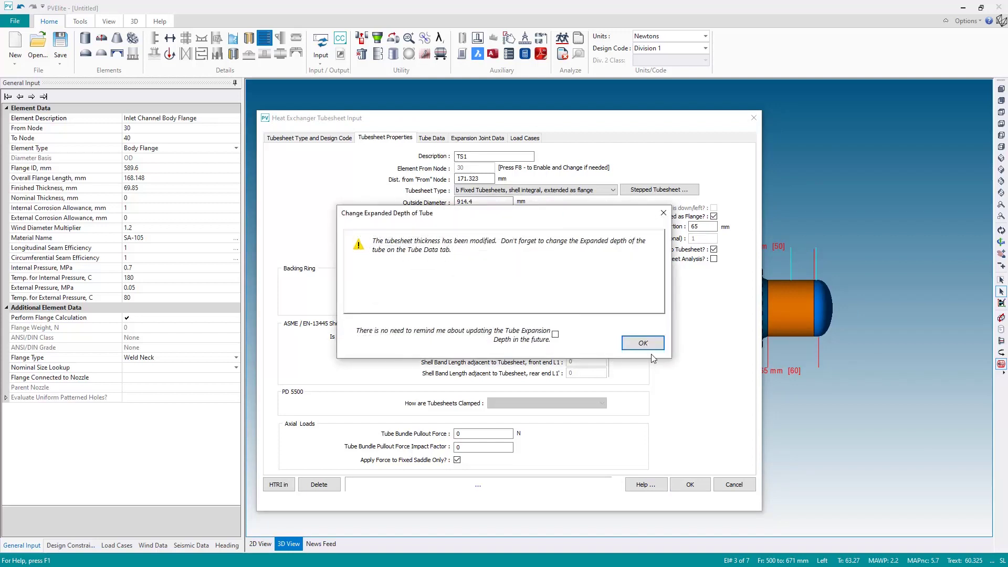
left_click(641, 343)
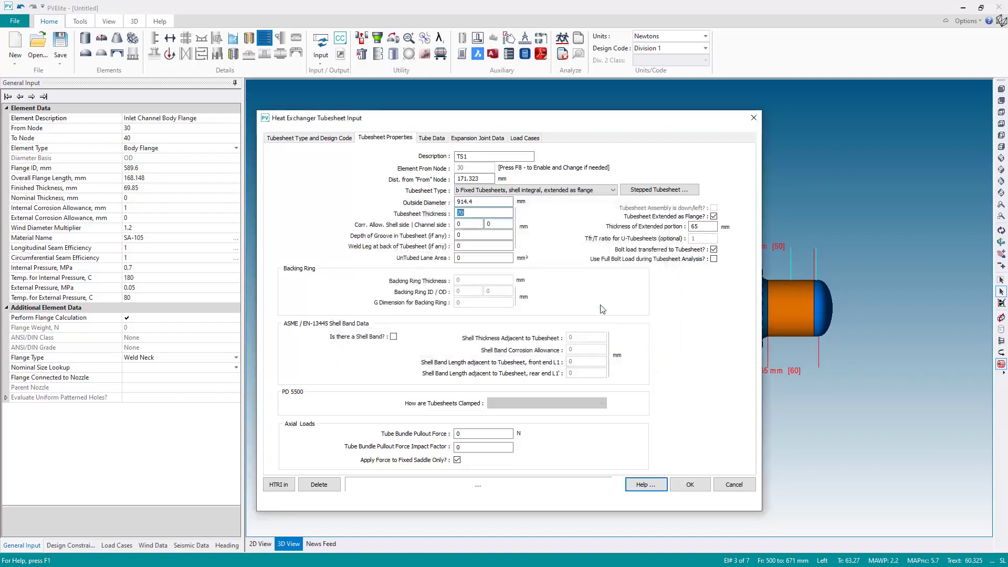
key("End")
Go to the Tube Data page and check the wall thickness and number of holes fields
left_click(428, 139)
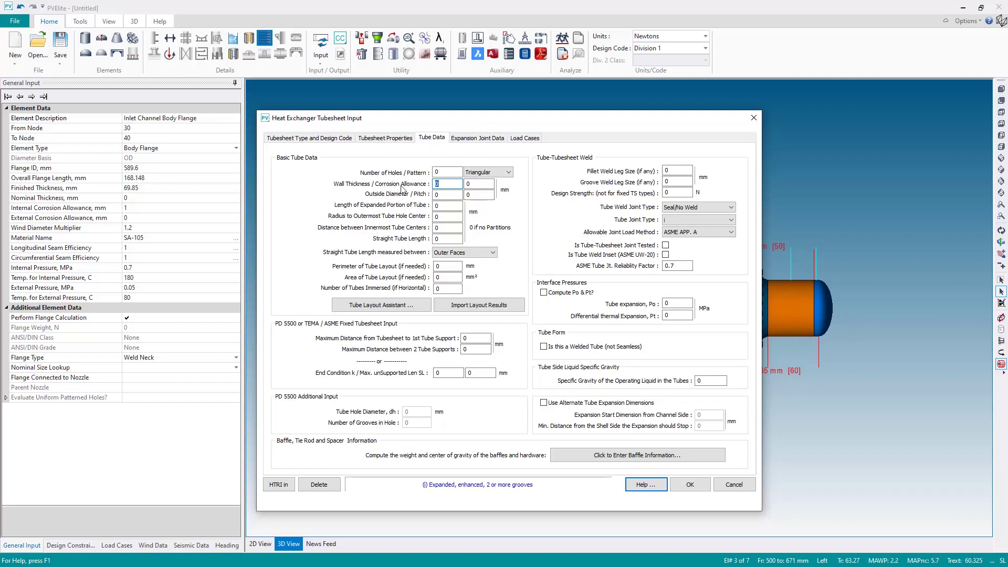
left_click(449, 187)
left_click(446, 172)
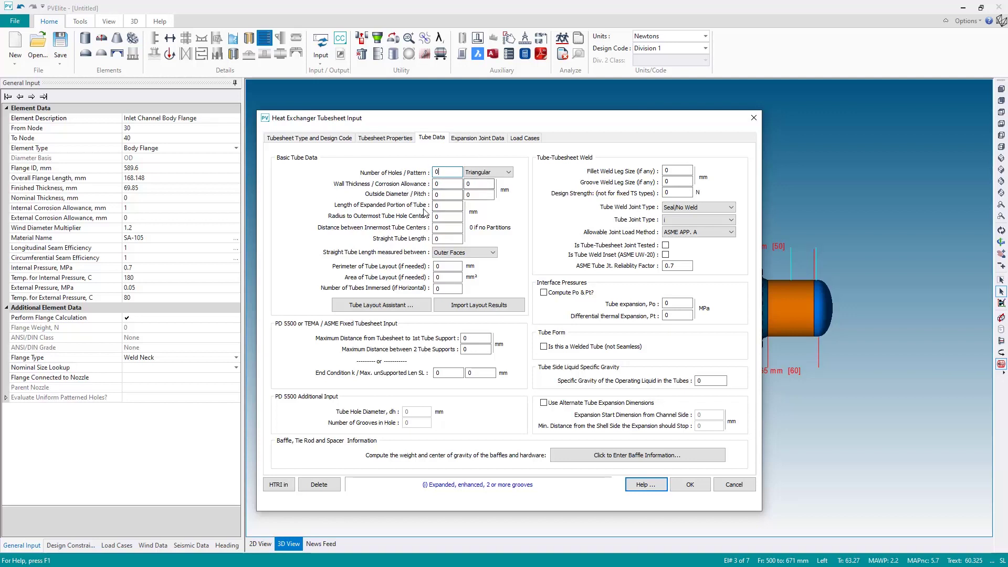
Launch the Tube Layout Assistant and replace the suggested file name with HEX001
left_click(362, 309)
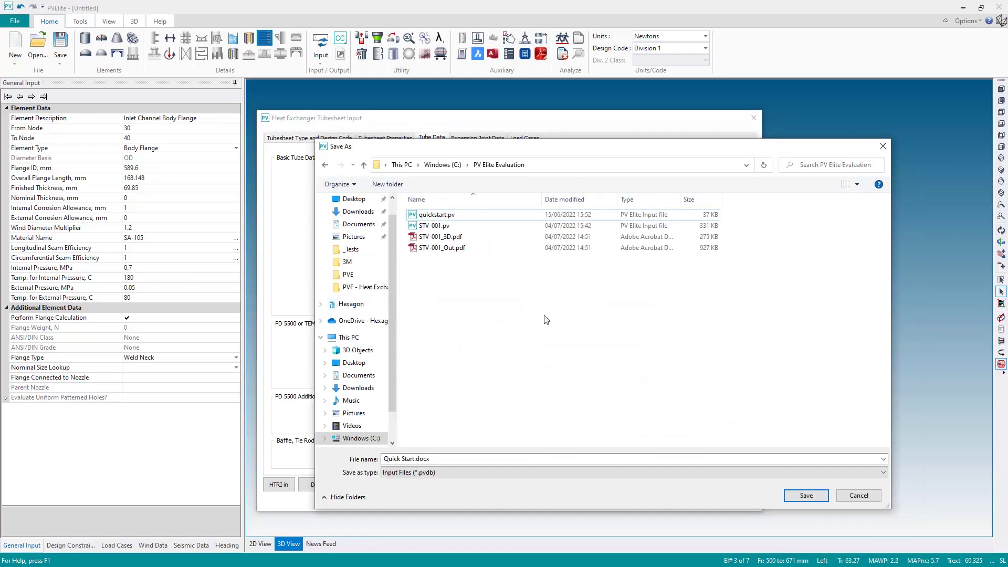
triple_click(478, 460)
key("BackSpace")
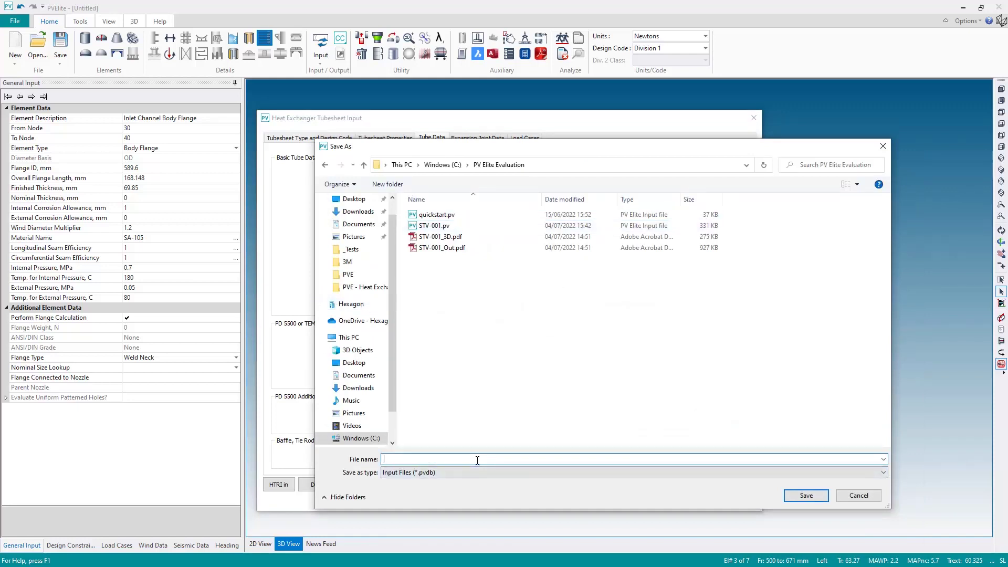
type("HEX001")
Save the model as HEX001, then apply a 565 mm tube boundary and 20 mm tube diameter
left_click(806, 495)
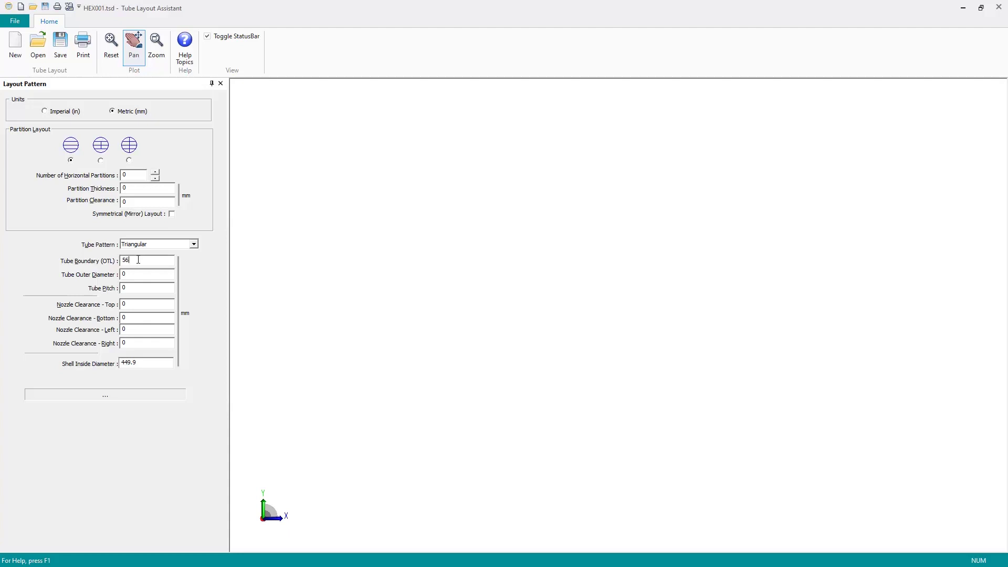
key("Tab")
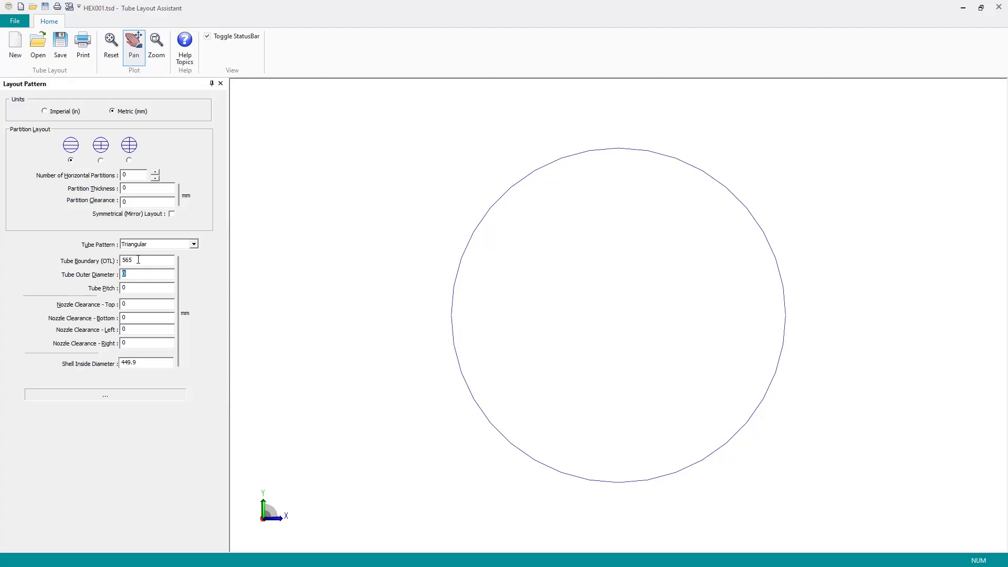
type("20")
key("Tab")
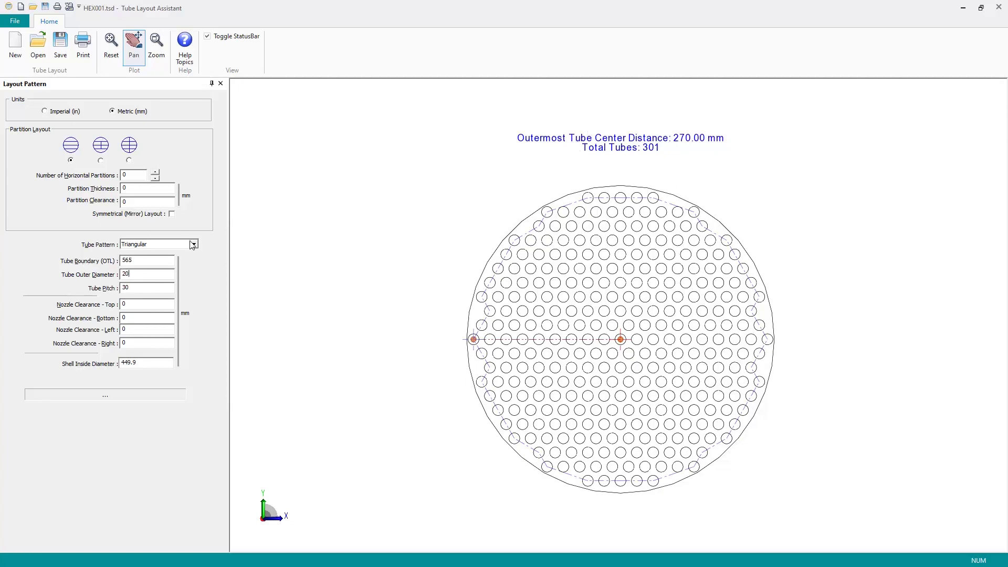
Try a square tube pattern, then switch back to triangular
left_click(193, 245)
left_click(151, 267)
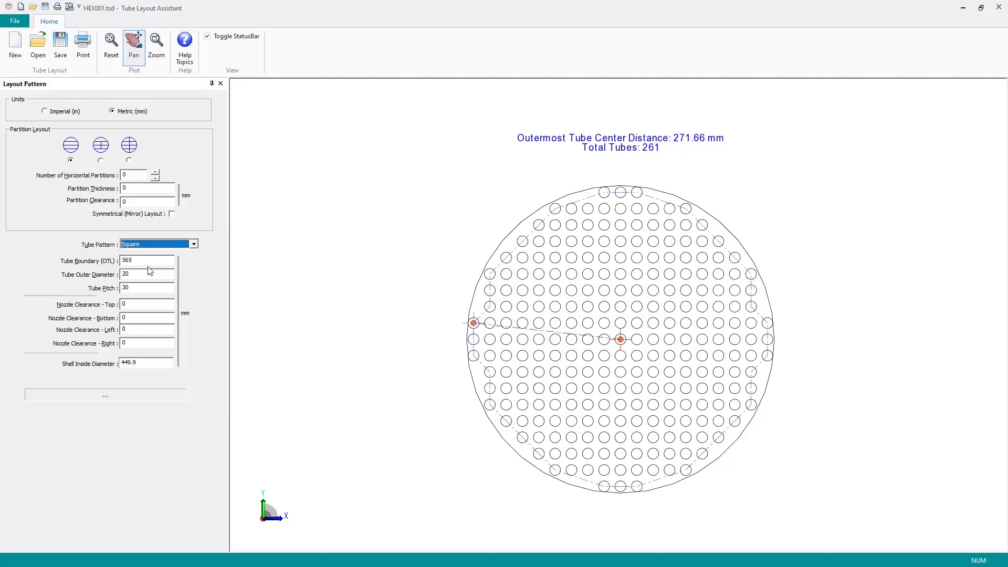
left_click(193, 245)
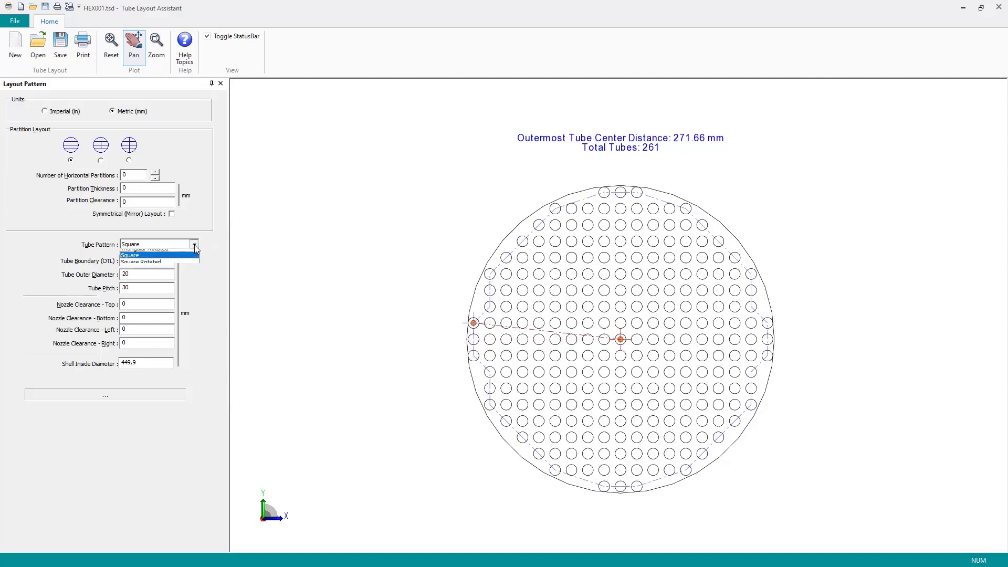
left_click(147, 255)
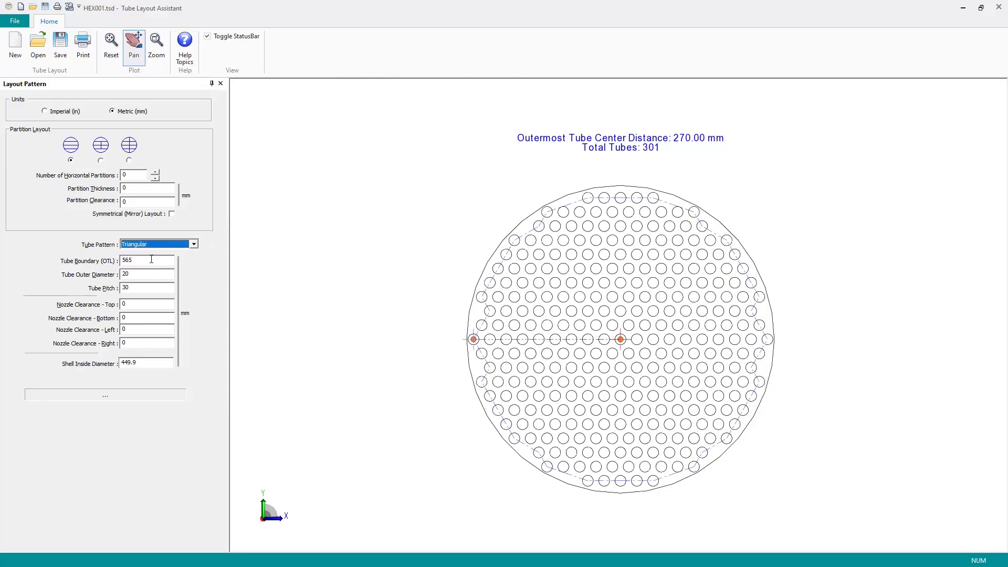
Apply a 50 mm top nozzle clearance, then reset it to 0
left_click(137, 306)
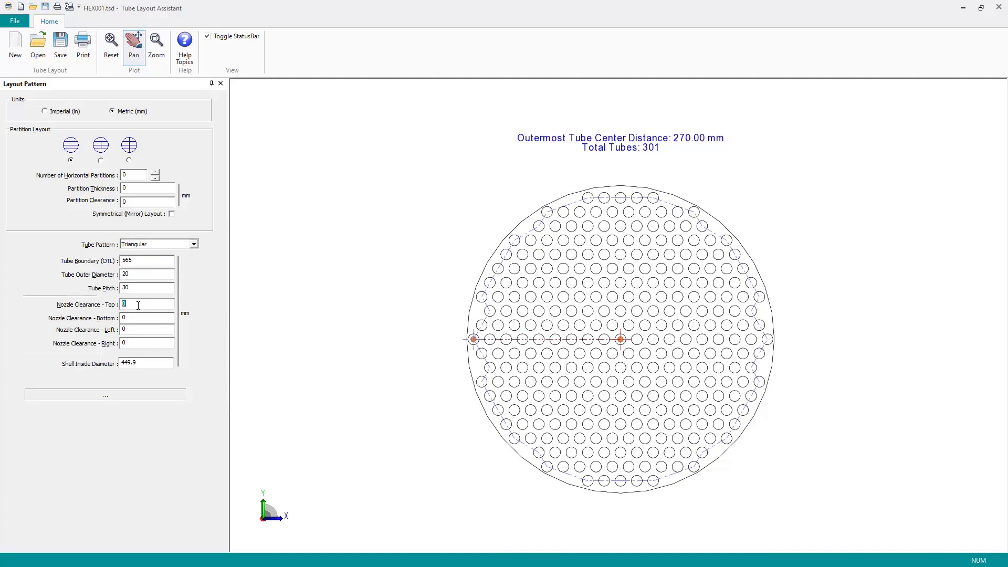
key("Tab")
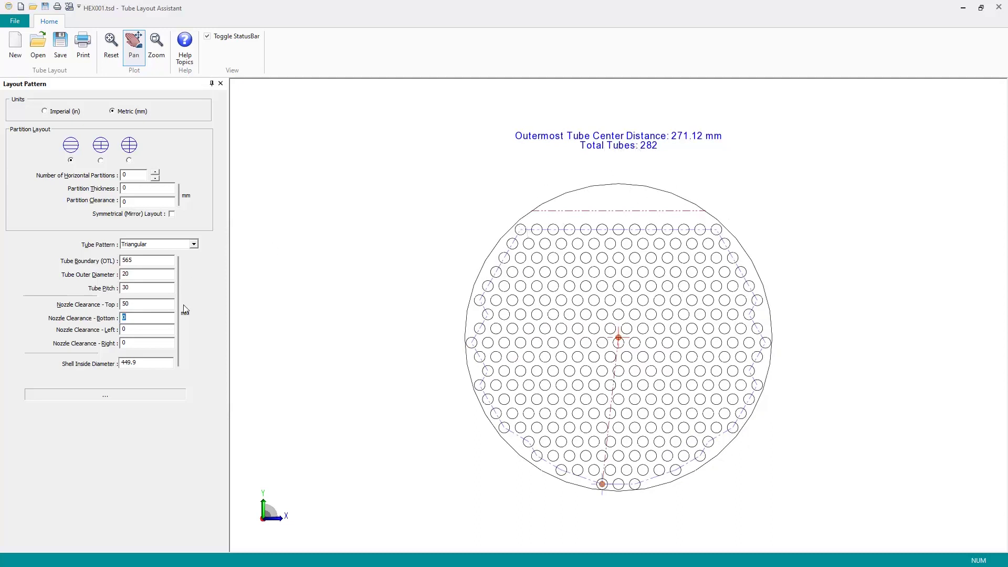
double_click(130, 306)
type("0")
key("Tab")
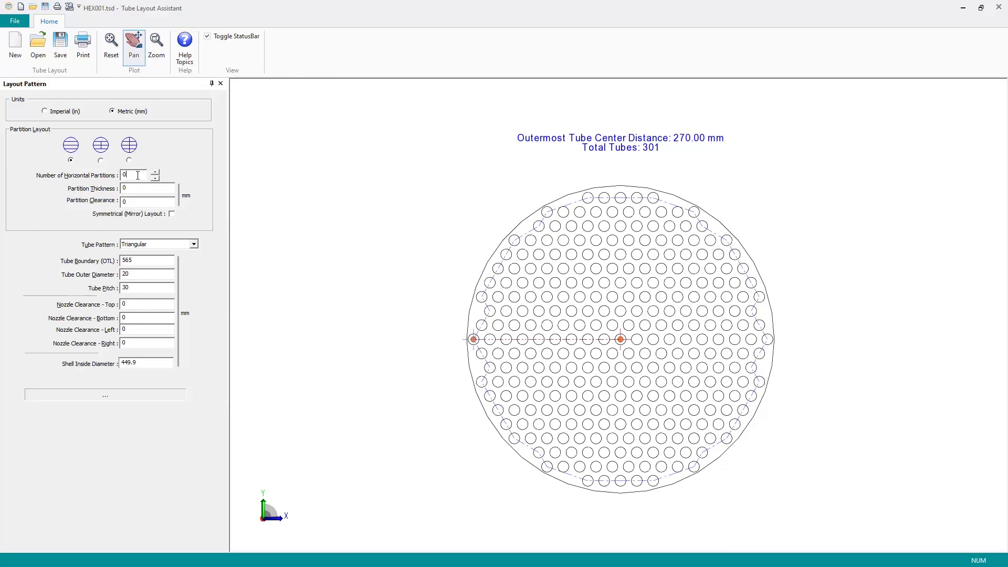
left_click(136, 175)
Save the HEX001 tube layout and close the Tube Layout Assistant
left_click(62, 56)
left_click(999, 8)
Import the layout results: 301 holes, 20 mm tubes, 30 mm pitch, 270 mm outermost radius
left_click(451, 184)
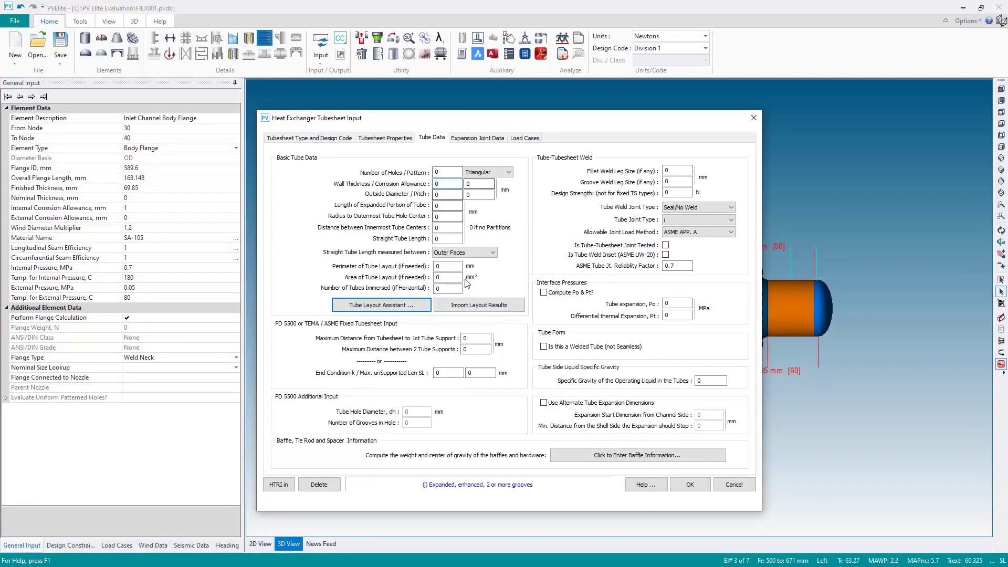
left_click(488, 309)
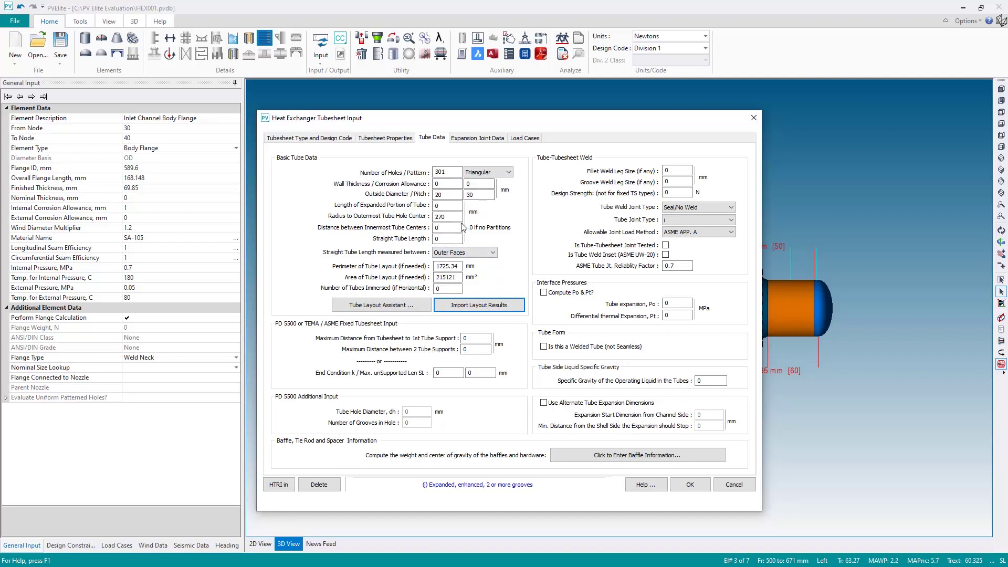
Set tube wall thickness 3, corrosion allowance 1 and expanded portion length 40 mm
double_click(441, 184)
key("Tab")
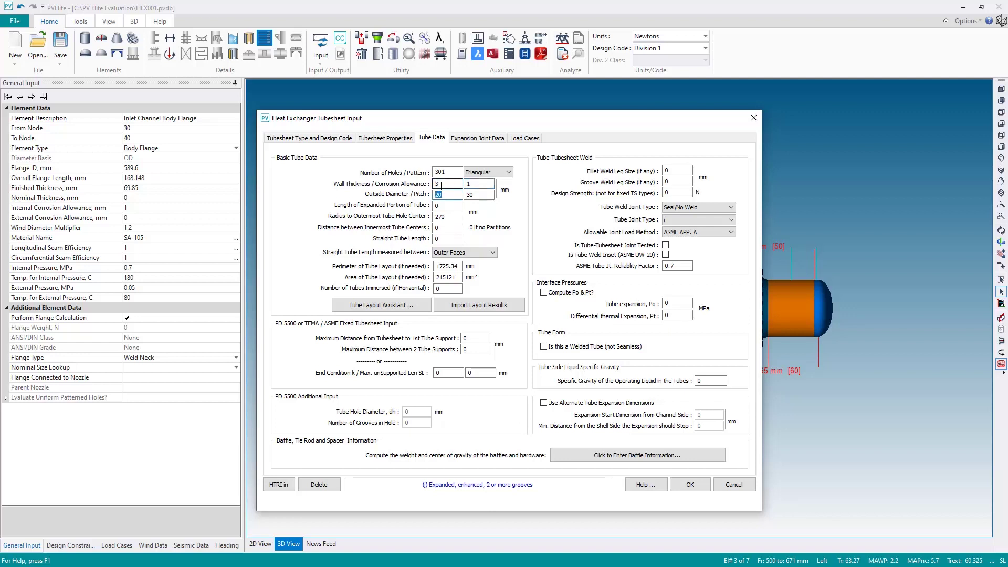
key("Tab")
key("Tab")
type("40")
Measure straight tube length between inner faces and replace -140 with 2870 mm
left_click(438, 238)
left_click(459, 253)
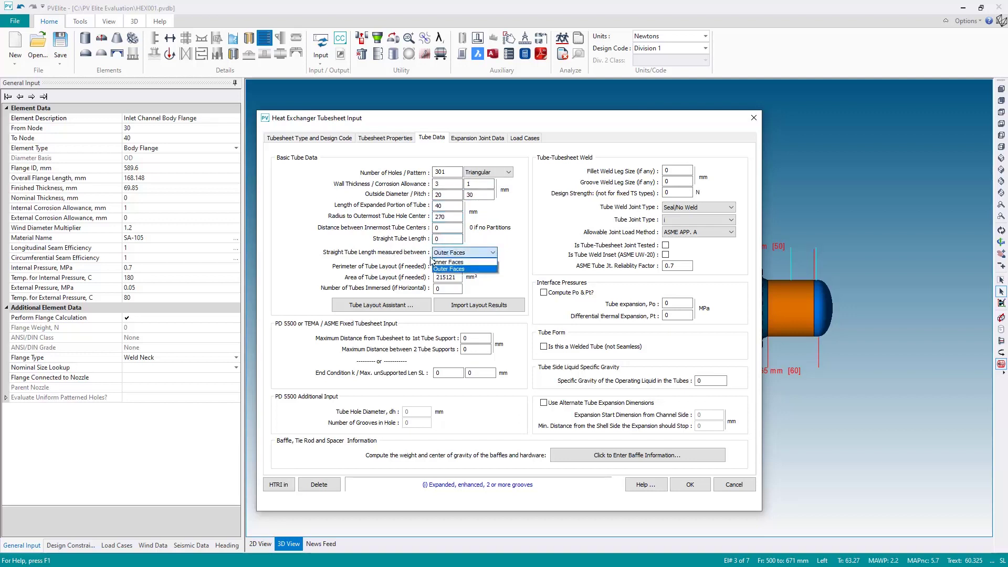
left_click(475, 263)
left_click(459, 240)
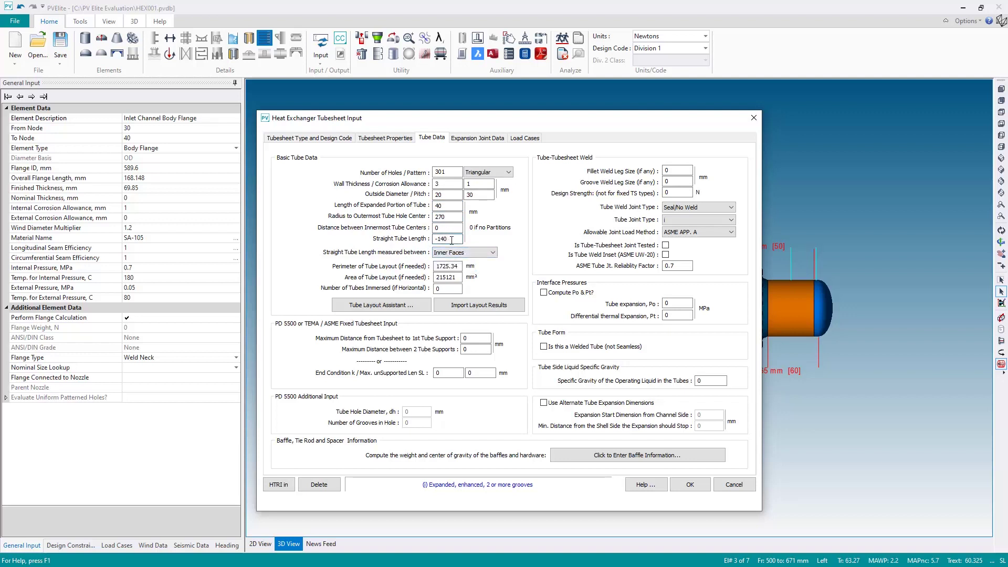
left_click_drag(451, 240, 435, 243)
type("2870")
Set a 3 mm fillet weld leg, a Full Strength tube weld joint, and the ASME UW-20 load method
left_click(676, 172)
type("3")
key("Tab")
left_click(714, 209)
left_click(692, 217)
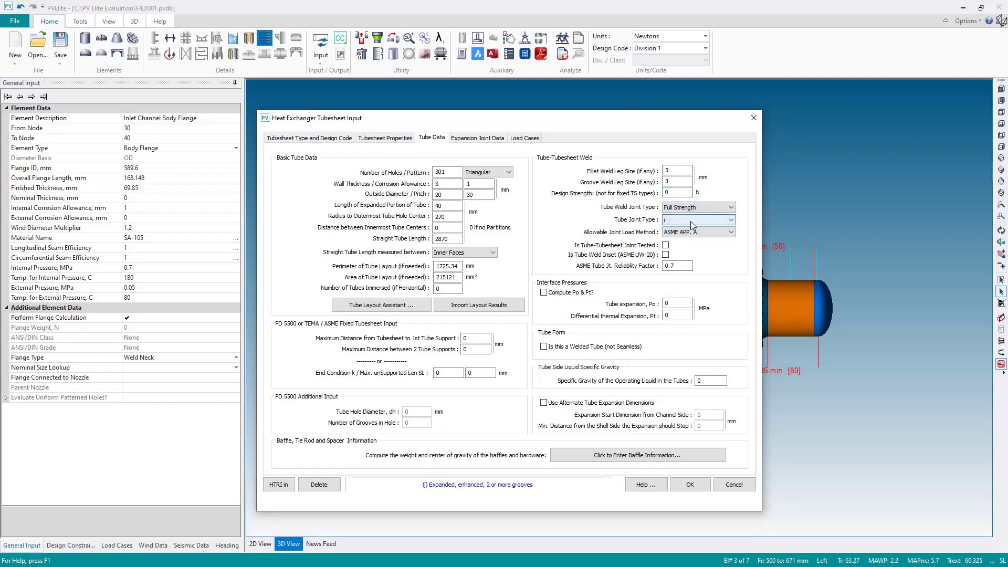
left_click(691, 222)
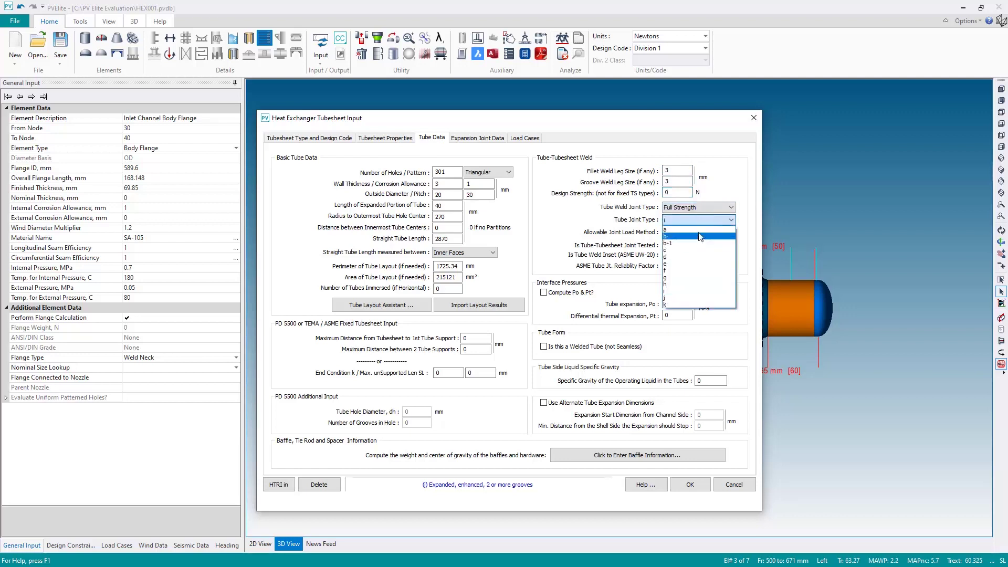
left_click(700, 223)
left_click(698, 232)
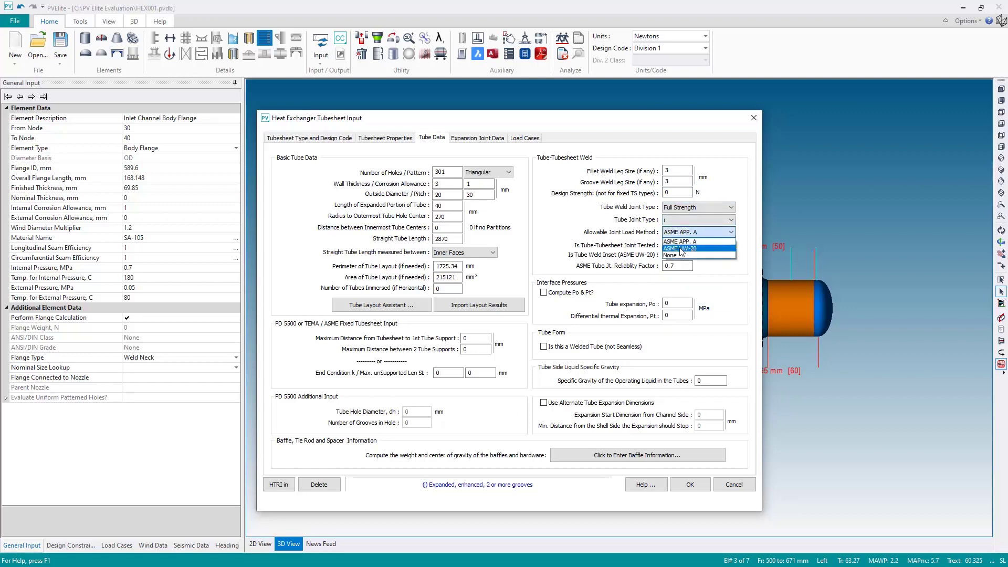
left_click(707, 249)
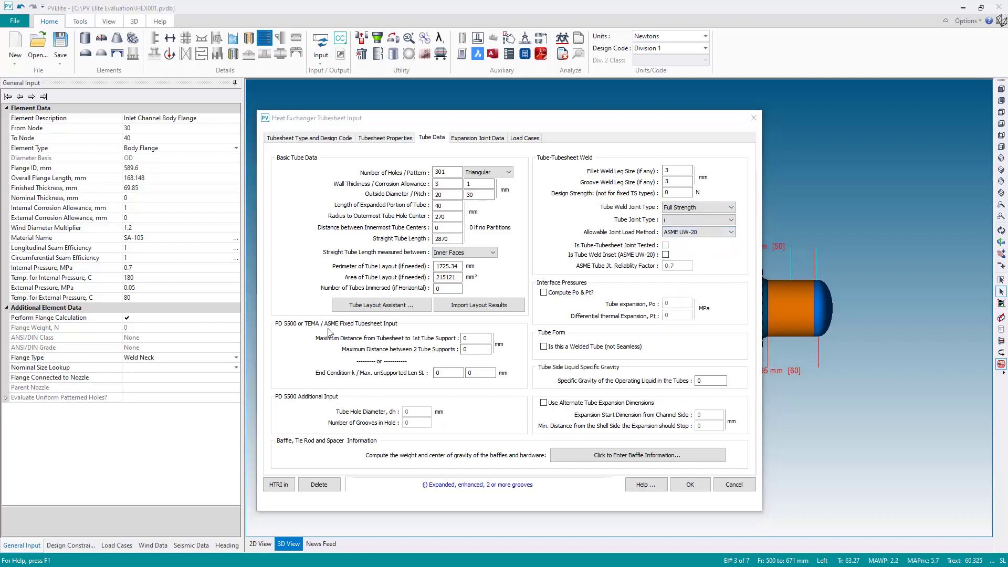
Place the tube supports 700 from the tubesheet and 500 apart
left_click(471, 349)
double_click(470, 339)
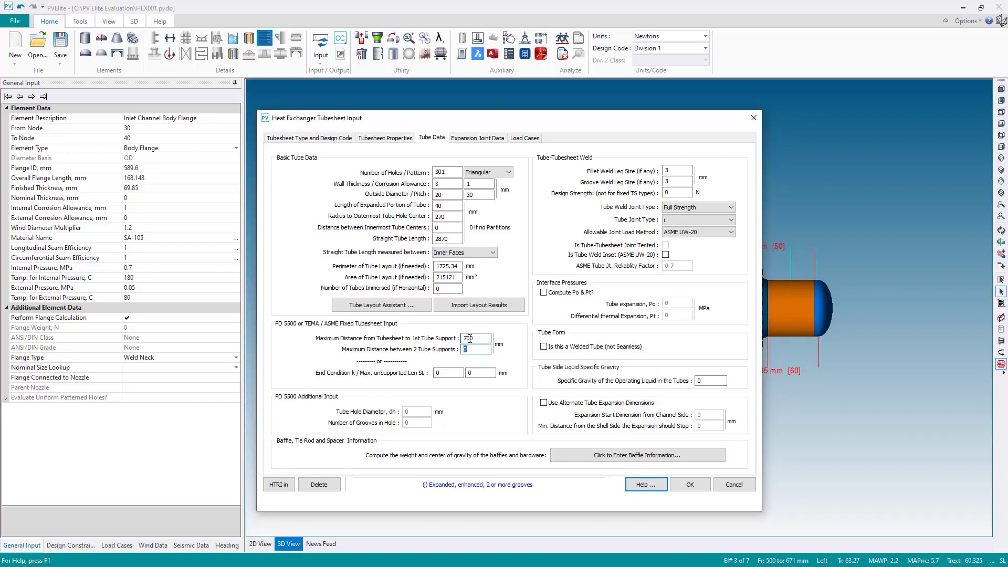
type("500")
Review the expansion joint data, then confirm the channel maximum operating pressure on Load Cases
left_click(479, 138)
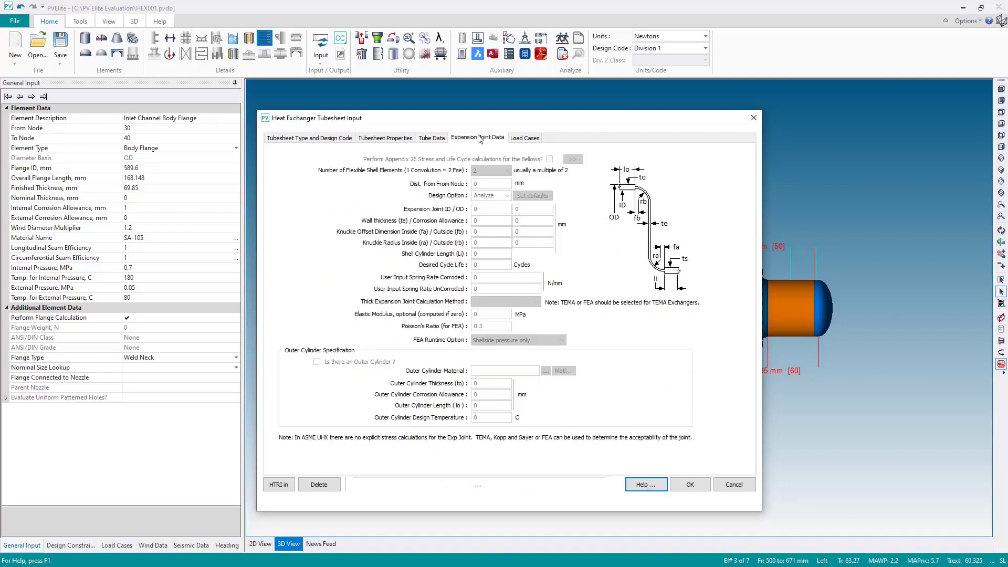
left_click(528, 139)
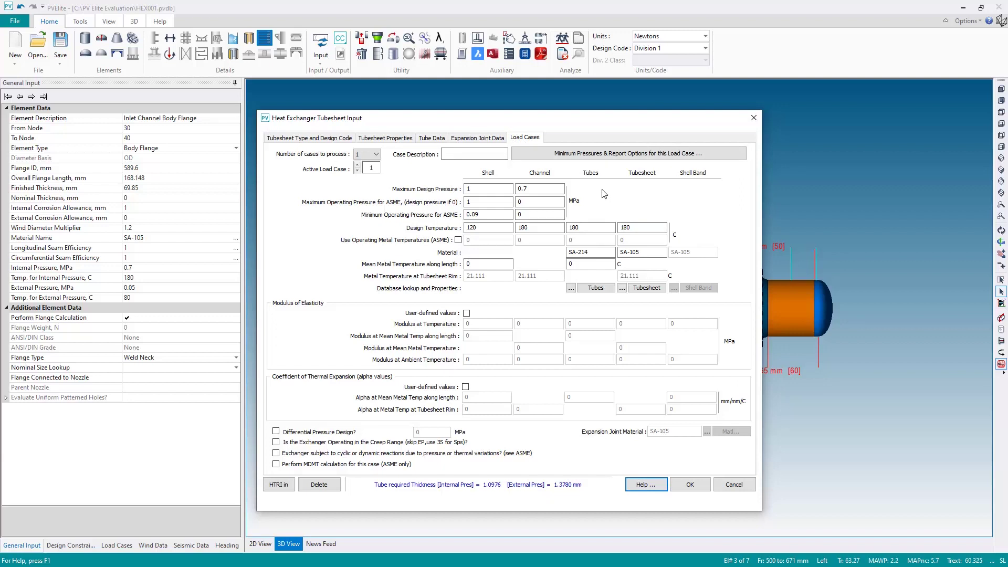
left_click(523, 202)
key("Tab")
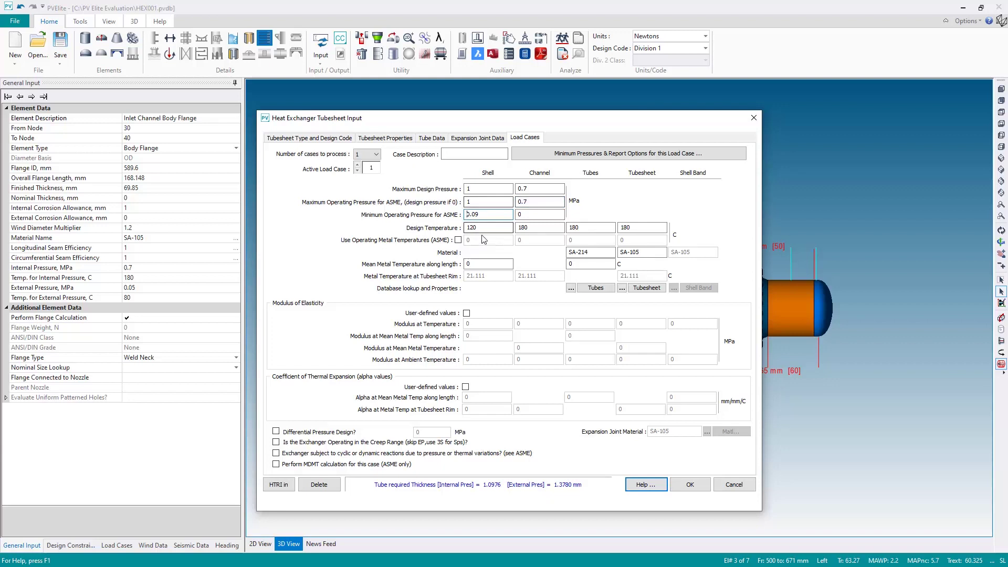
Enter mean metal temperatures of 90 for the shell and 140 for the tubes, and delete SA-214 as tube material
left_click(470, 264)
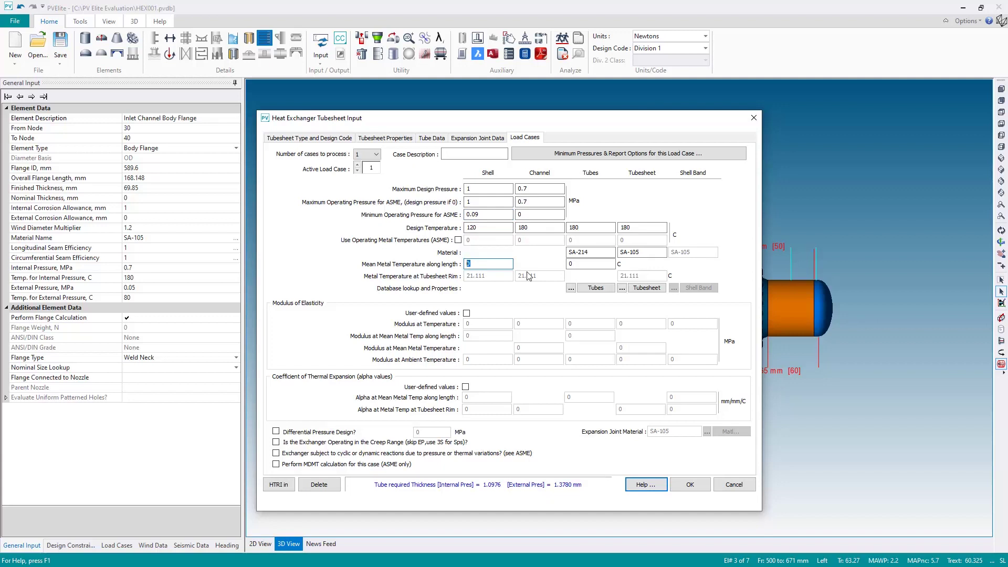
type("90")
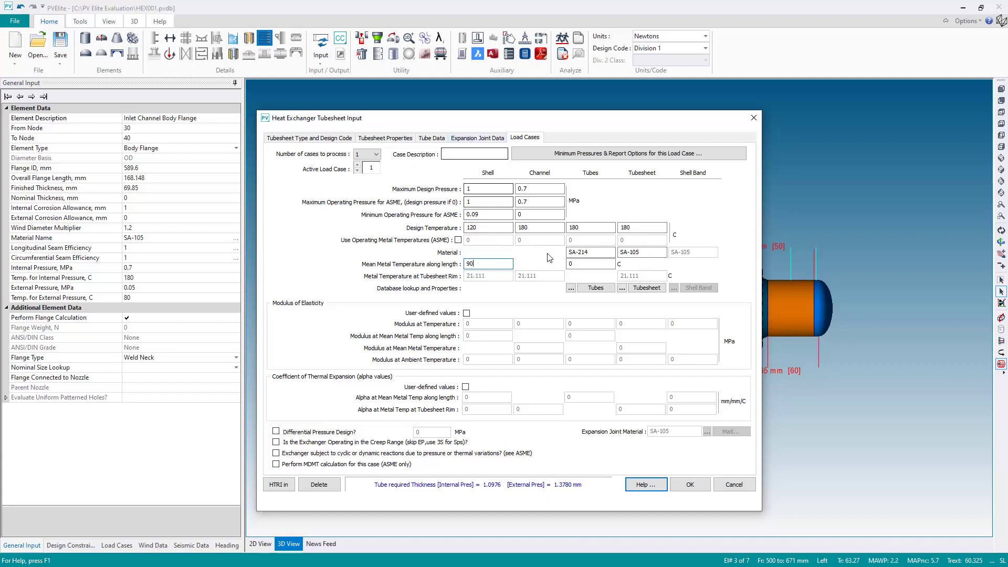
left_click(583, 263)
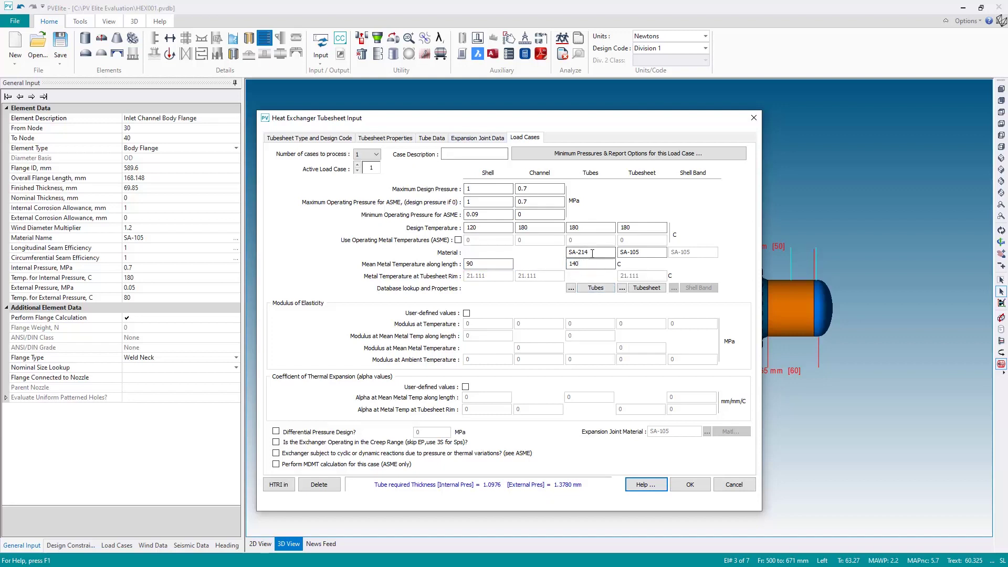
left_click(583, 252)
key("Delete")
Search the ASME material database for SB165 and pick the SB-165 seamless tube entry
double_click(604, 251)
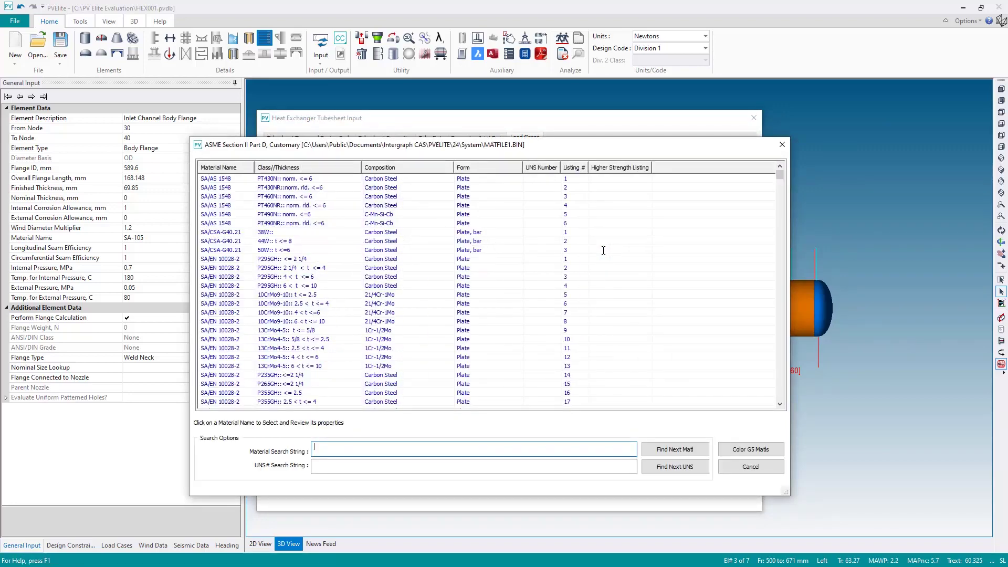
type("SB")
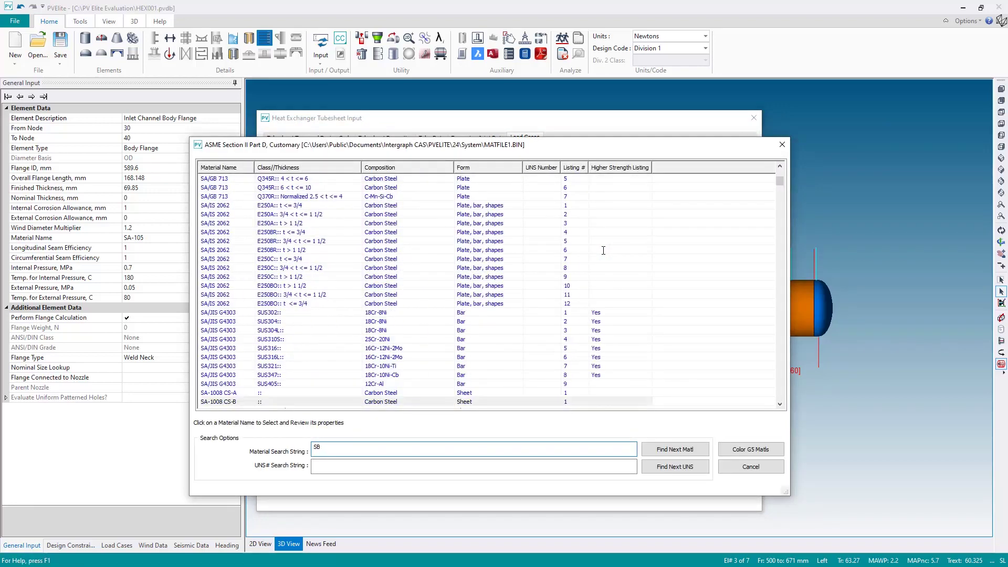
type("165")
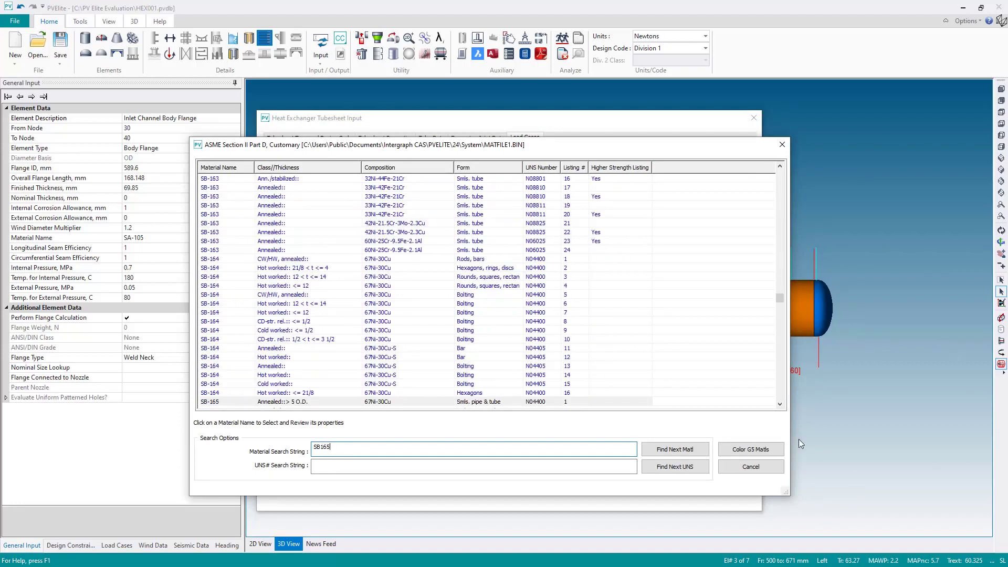
left_click(780, 405)
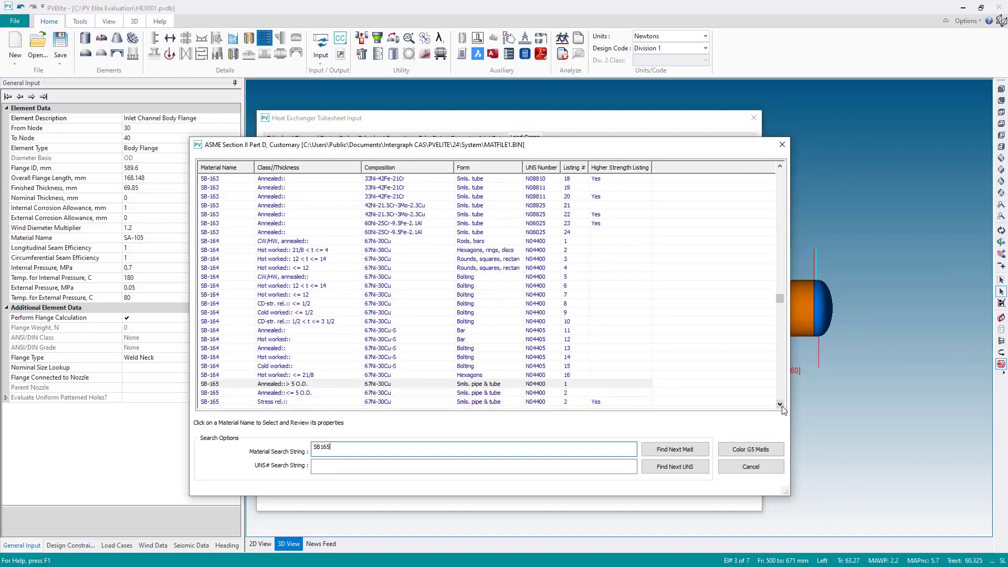
left_click(273, 395)
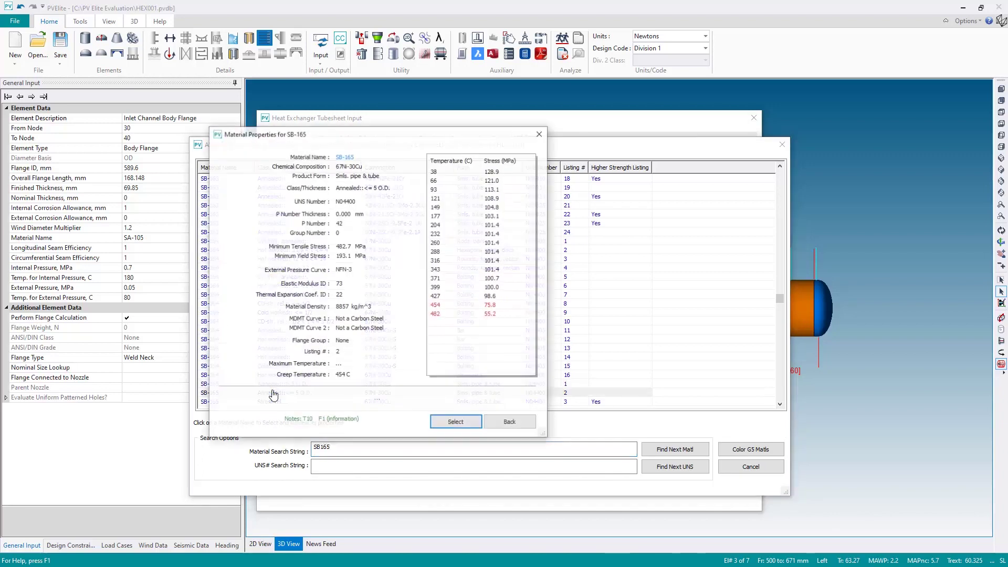
left_click(448, 421)
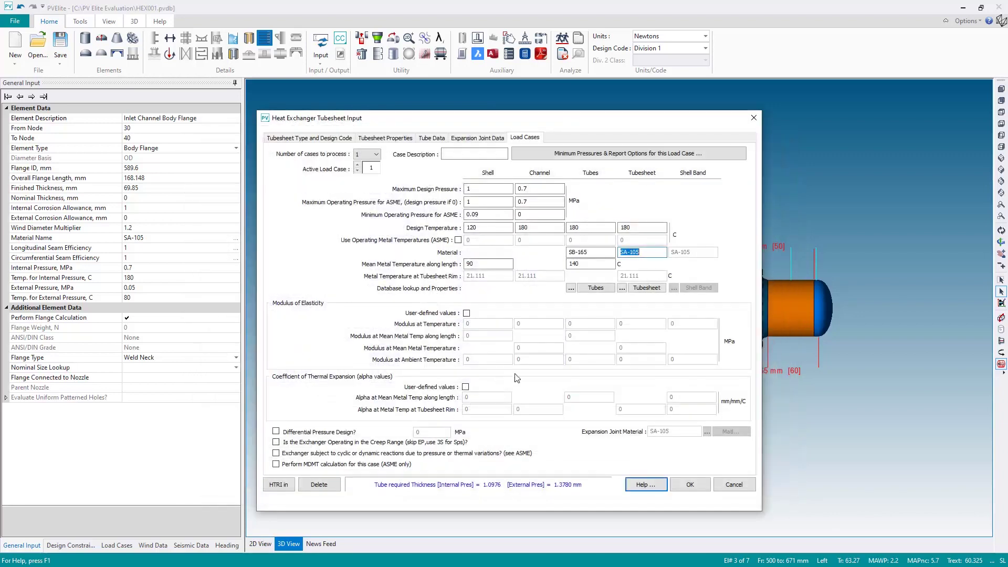
left_click(591, 254)
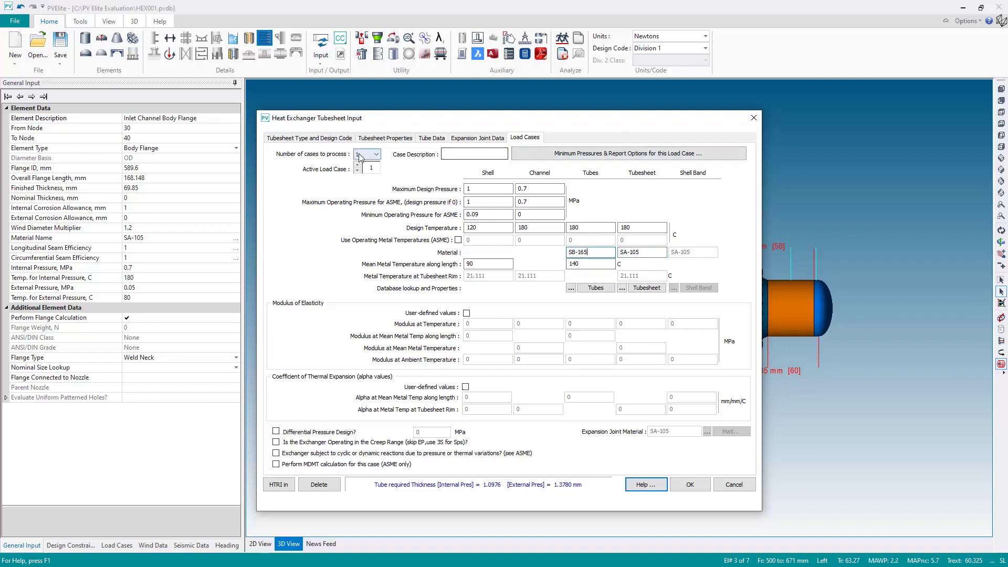
left_click(376, 154)
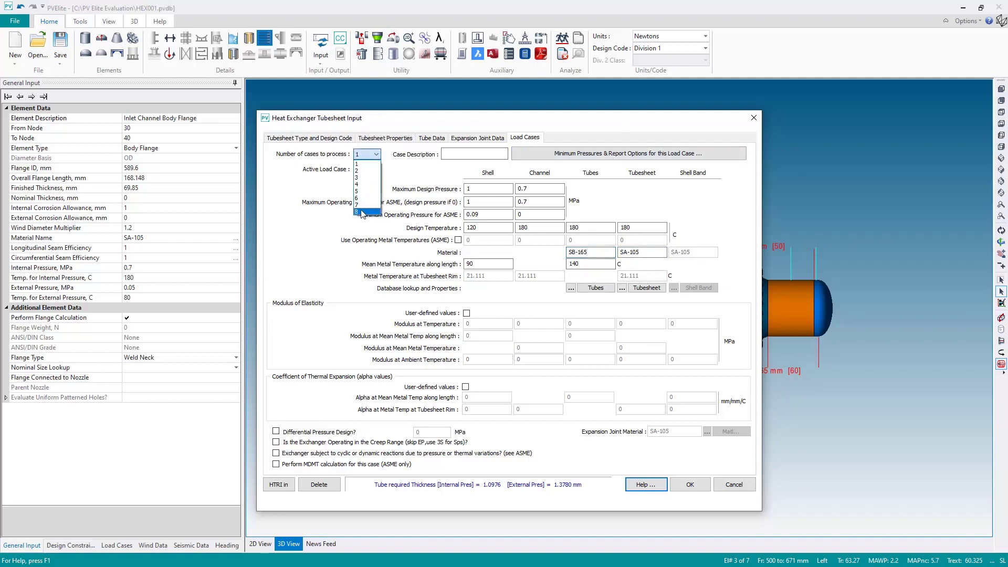
left_click(405, 185)
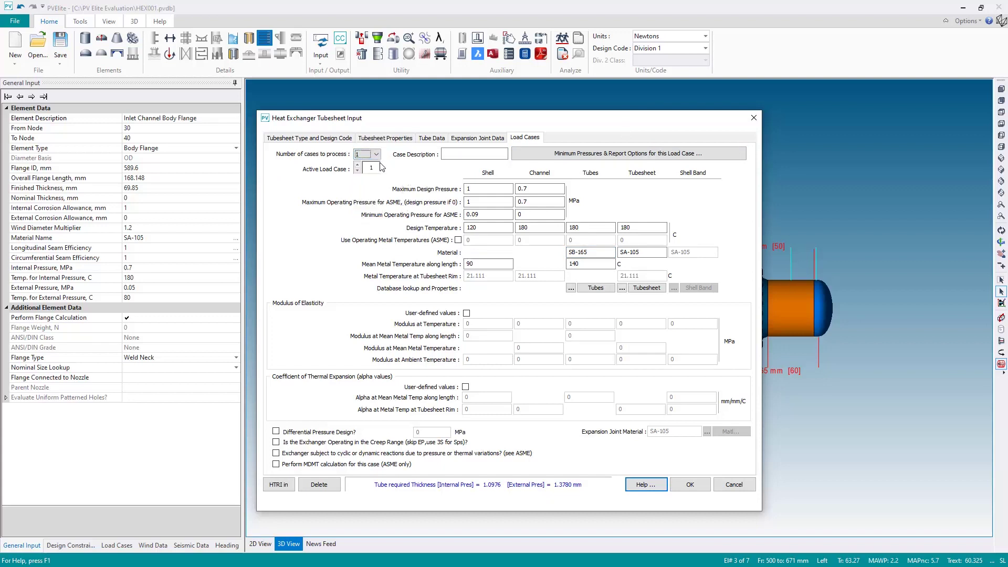
left_click(610, 156)
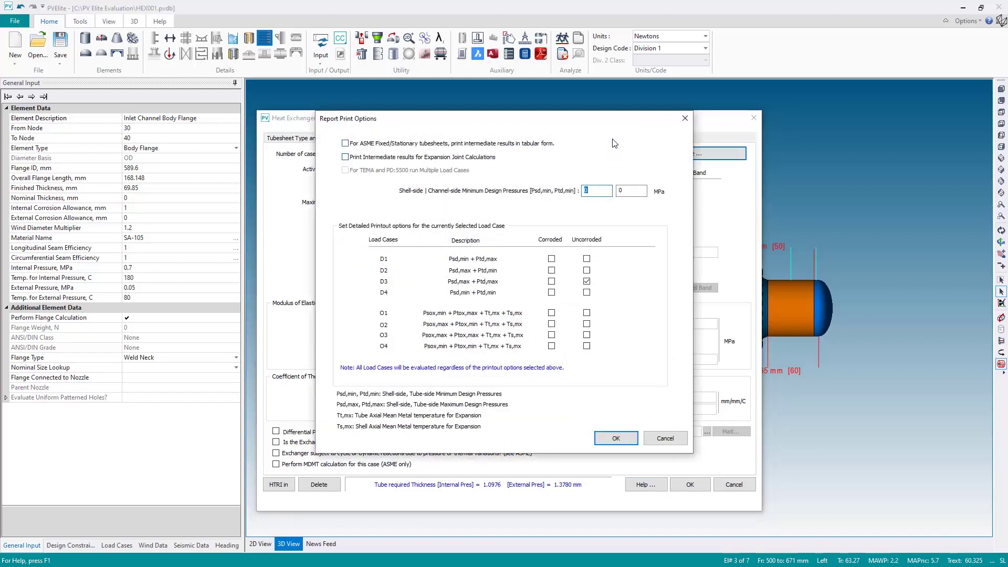
left_click_drag(466, 121, 515, 164)
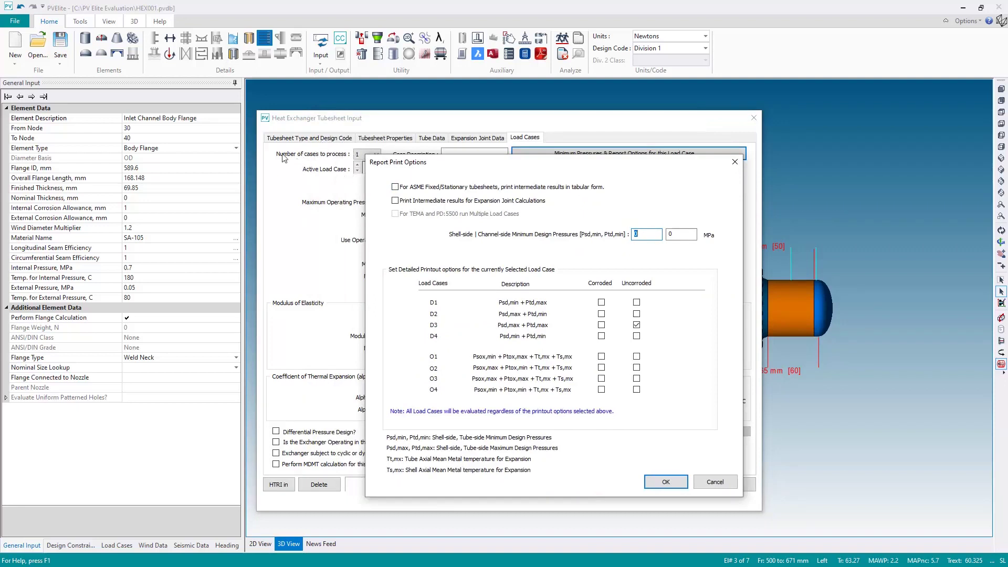
left_click_drag(453, 163, 382, 147)
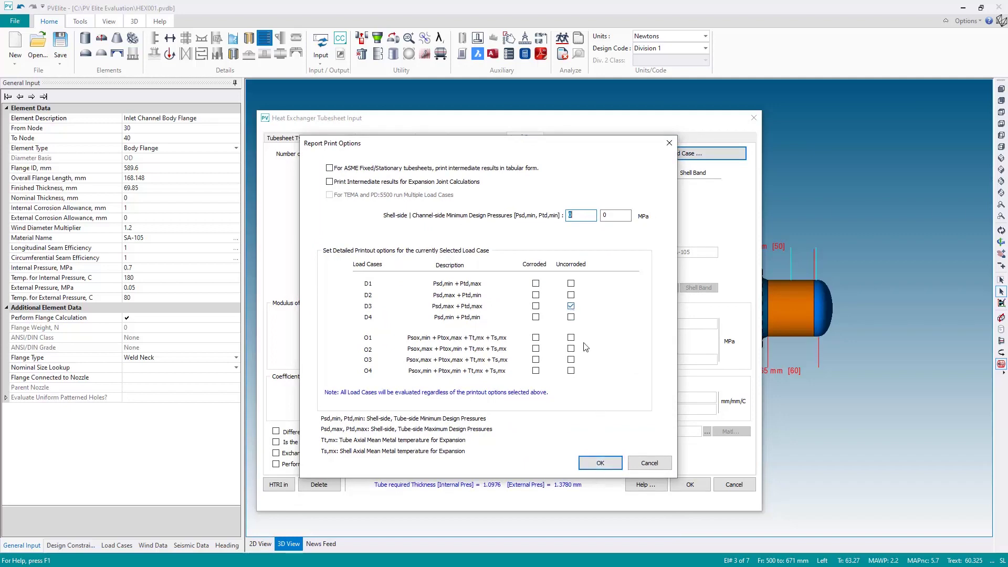
left_click(601, 462)
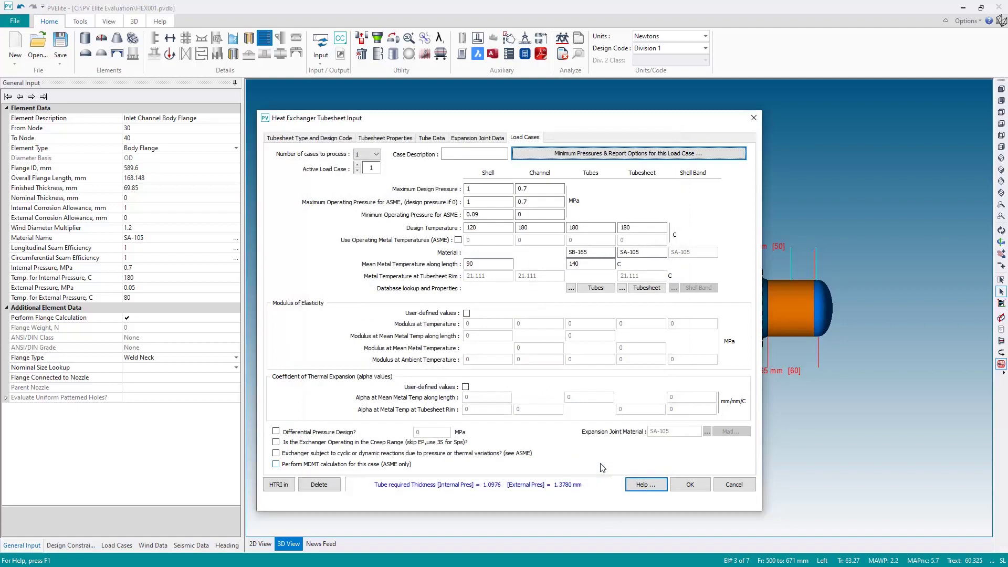
Close the Tubesheet Input and make the exchanger's outer shells transparent, zooming in on the model
left_click(691, 486)
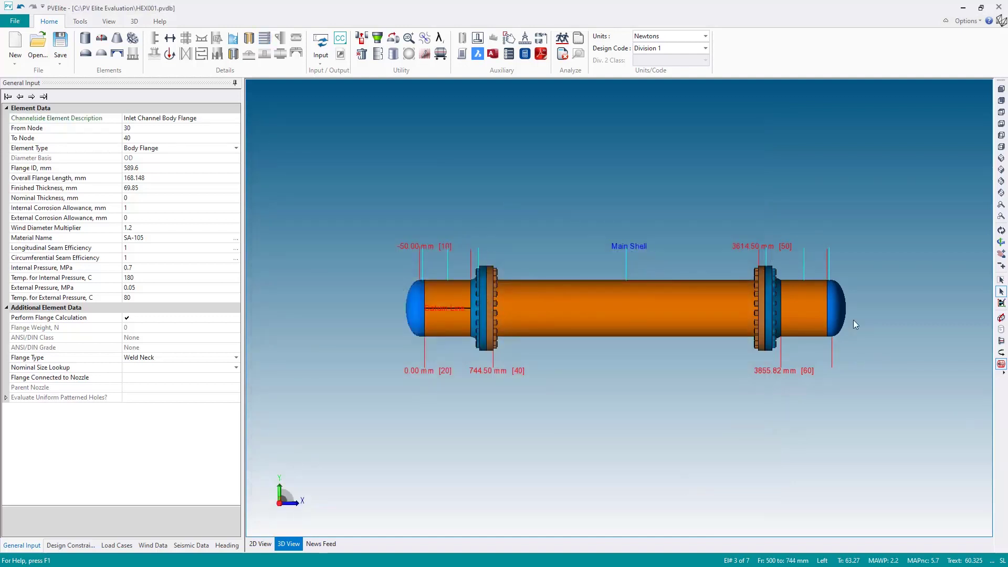
left_click(1002, 329)
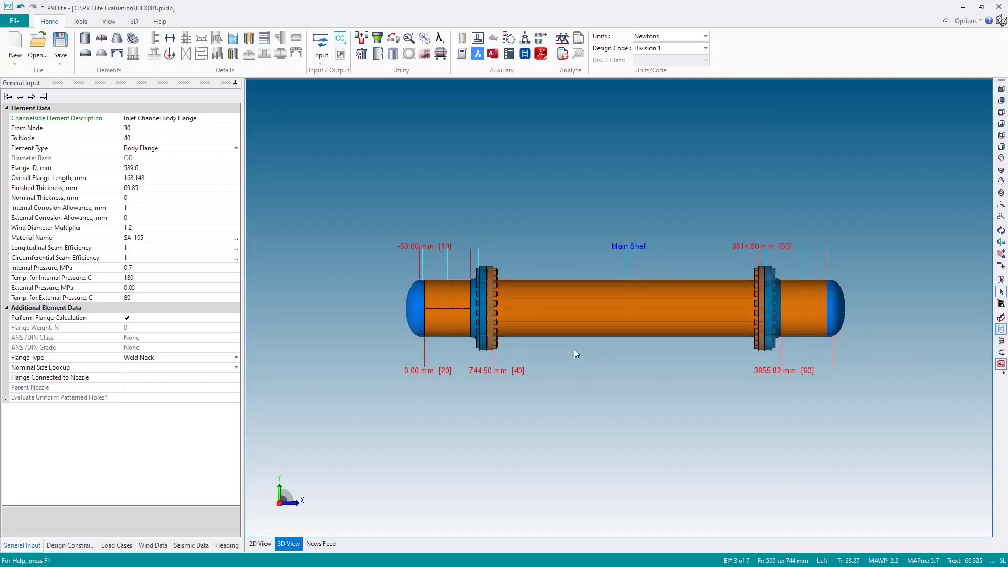
scroll(575, 348, "up", 2)
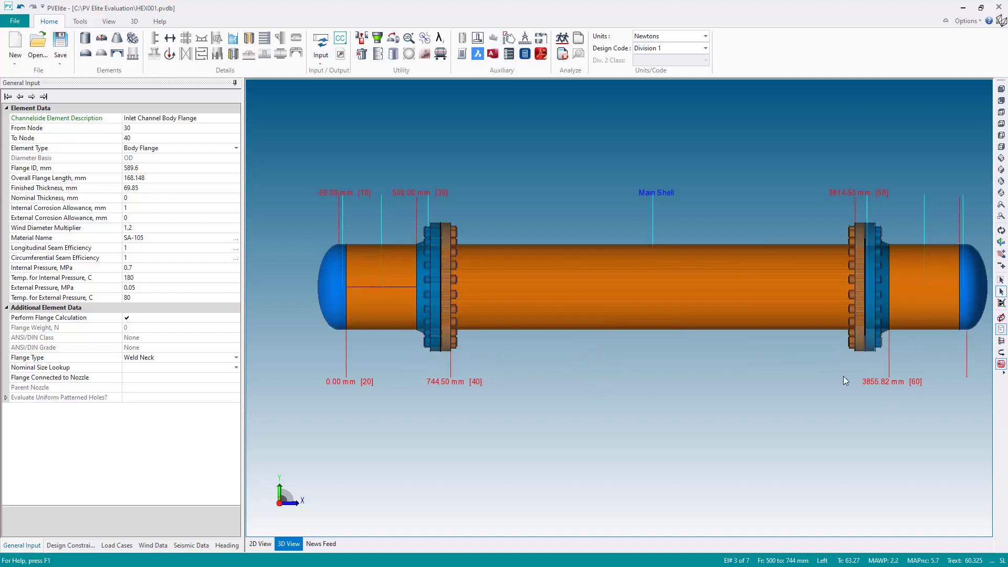
Insert a cutting plane through the shell to expose the tube bundle, then view it isometrically
left_click(1001, 318)
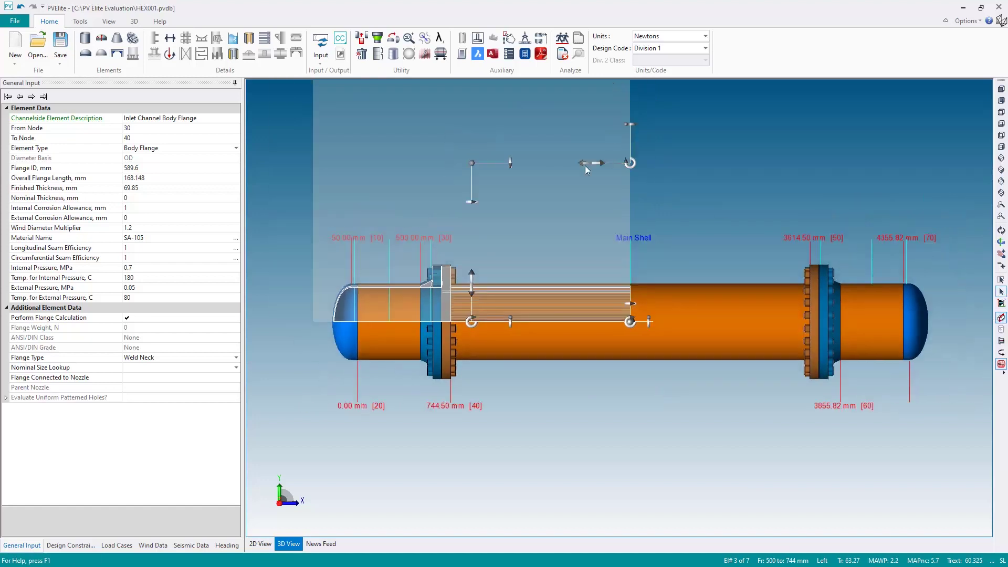
left_click_drag(597, 160, 911, 163)
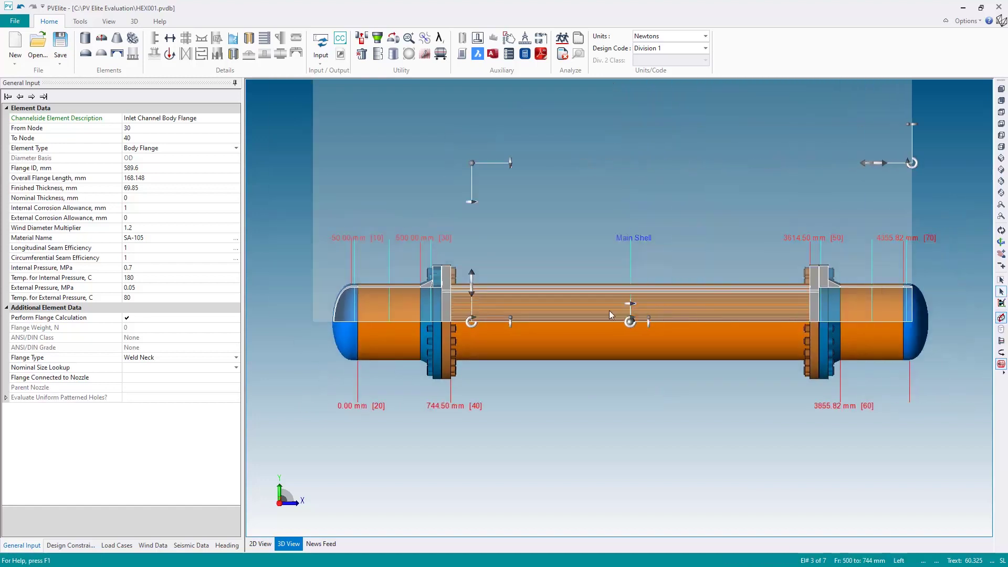
left_click_drag(471, 324, 466, 392)
left_click(1001, 149)
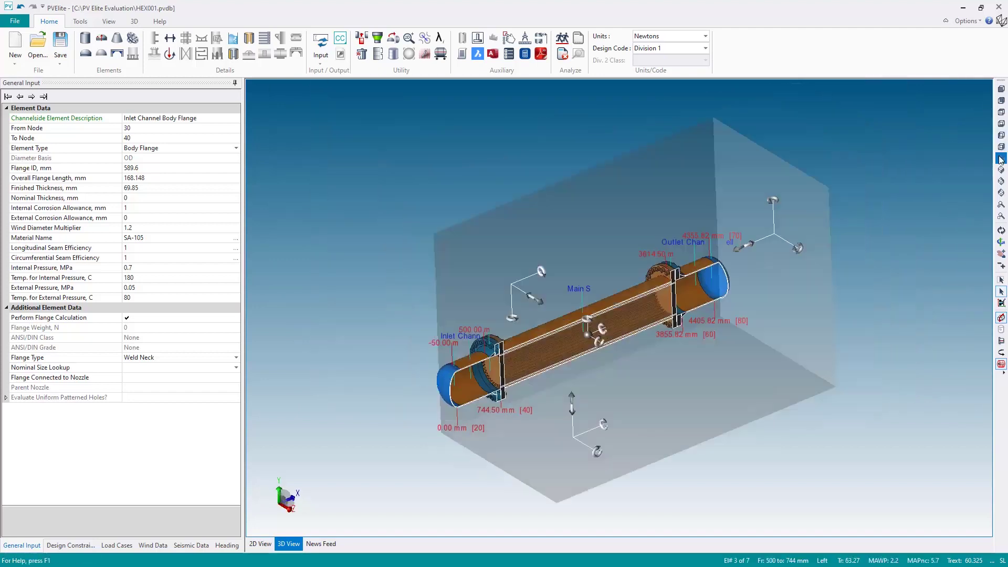